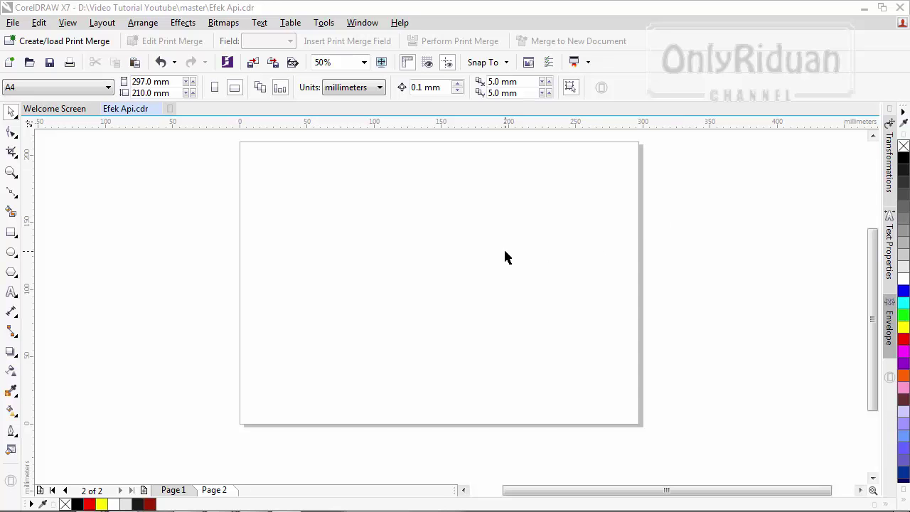
Examine the finished lighter flame on Page 1 up close, then return to the blank Page 2.
{"action": "left_click", "coordinate": [173, 490]}
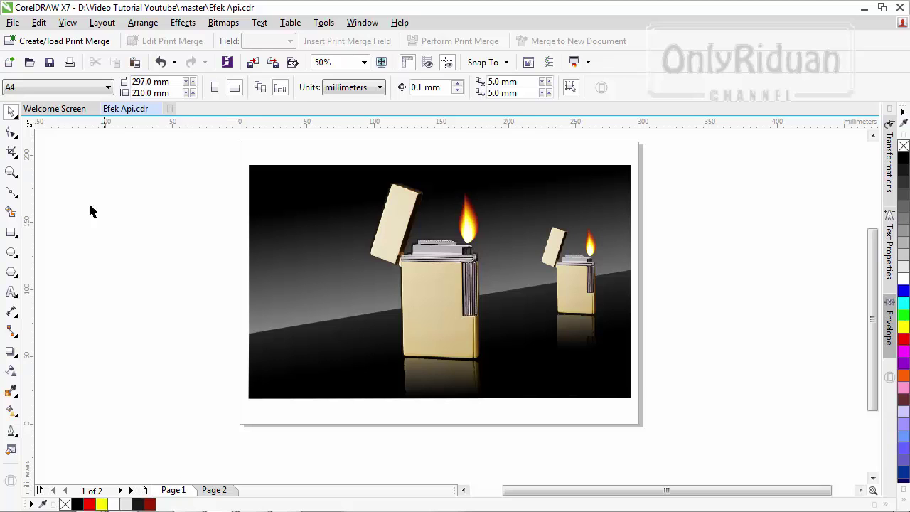
{"action": "left_click", "coordinate": [12, 172]}
{"action": "left_click_drag", "start_coordinate": [422, 176], "coordinate": [500, 273]}
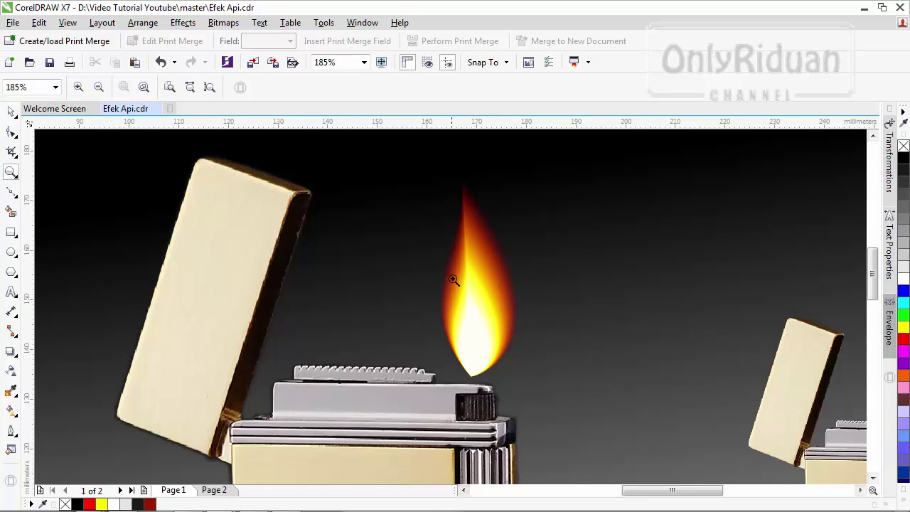
{"action": "left_click", "coordinate": [169, 88]}
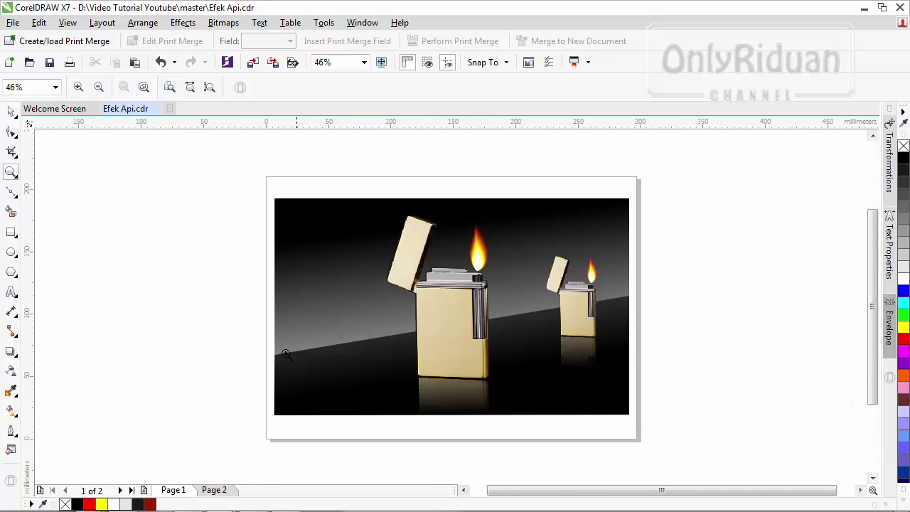
{"action": "left_click", "coordinate": [219, 492]}
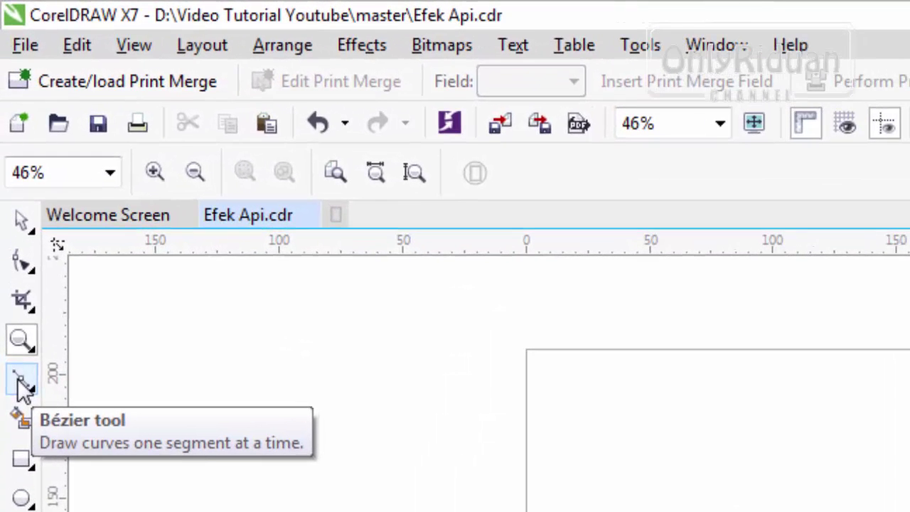
Draw a closed, narrow upright triangle about 22 mm wide and 59 mm tall on the page with the Bézier tool.
{"action": "left_click", "coordinate": [22, 384]}
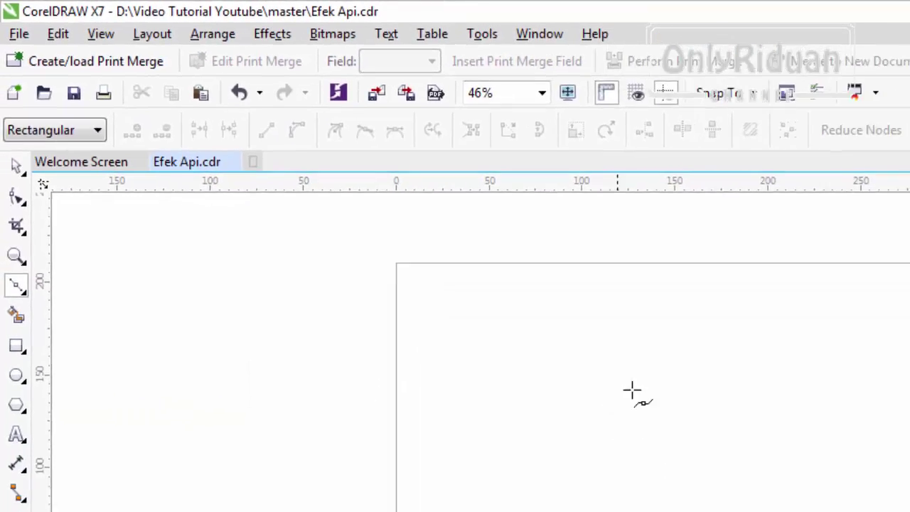
{"action": "left_click", "coordinate": [436, 210]}
{"action": "left_click", "coordinate": [422, 284]}
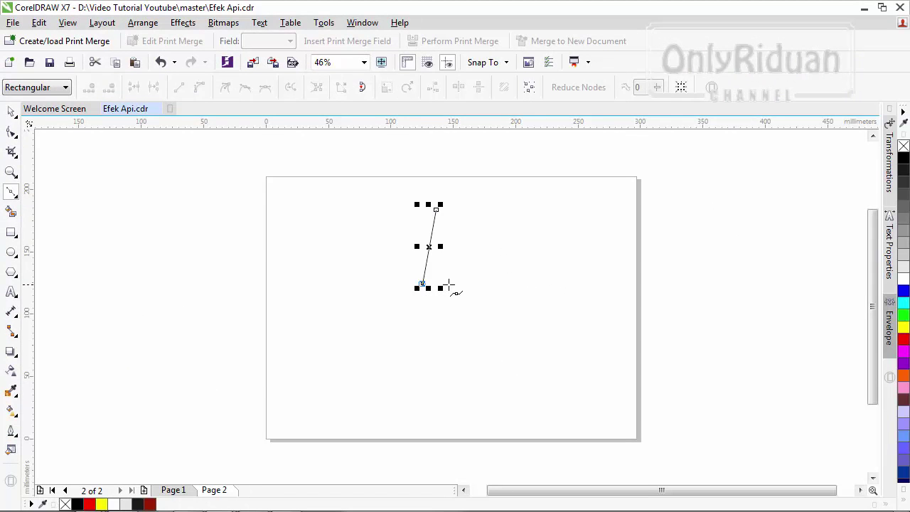
{"action": "left_click", "coordinate": [450, 284]}
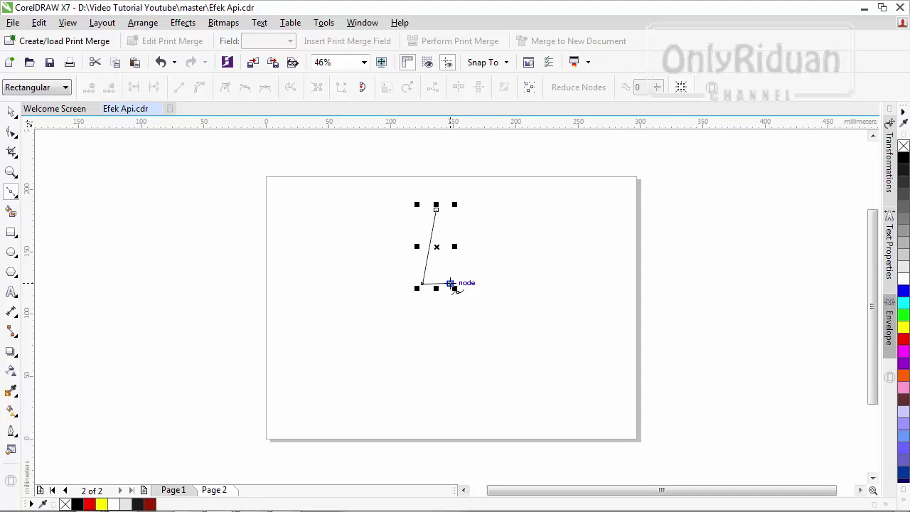
{"action": "left_click", "coordinate": [435, 210]}
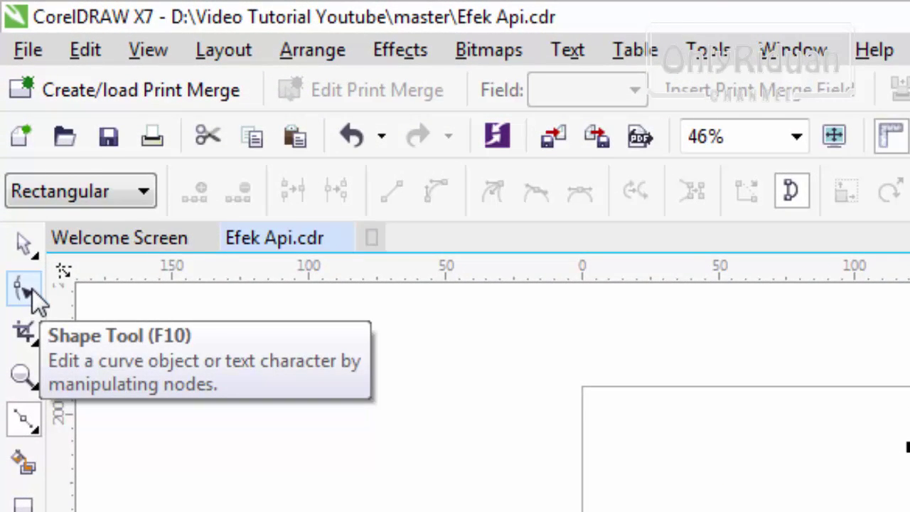
Convert the triangle's left side to a curve with the Shape tool and bow its lower part outward.
{"action": "left_click", "coordinate": [32, 290]}
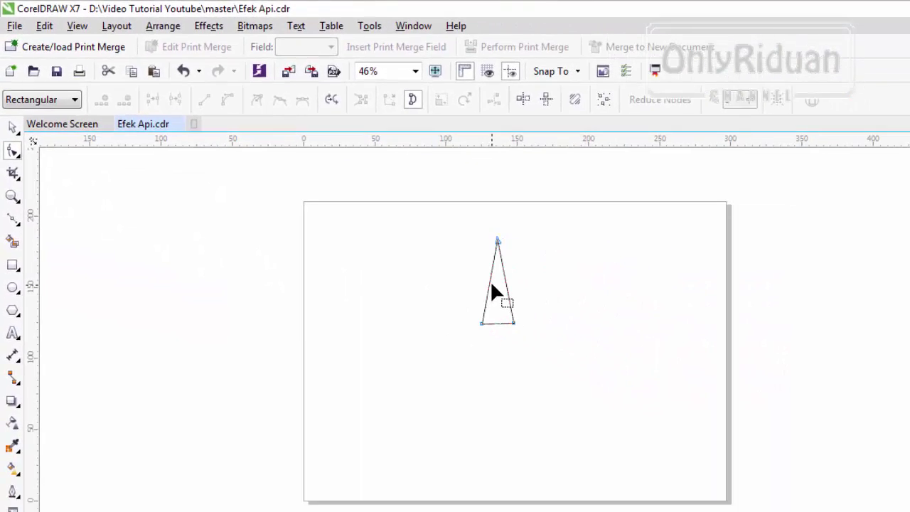
{"action": "scroll", "coordinate": [487, 280], "scroll_direction": "up", "scroll_amount": 2}
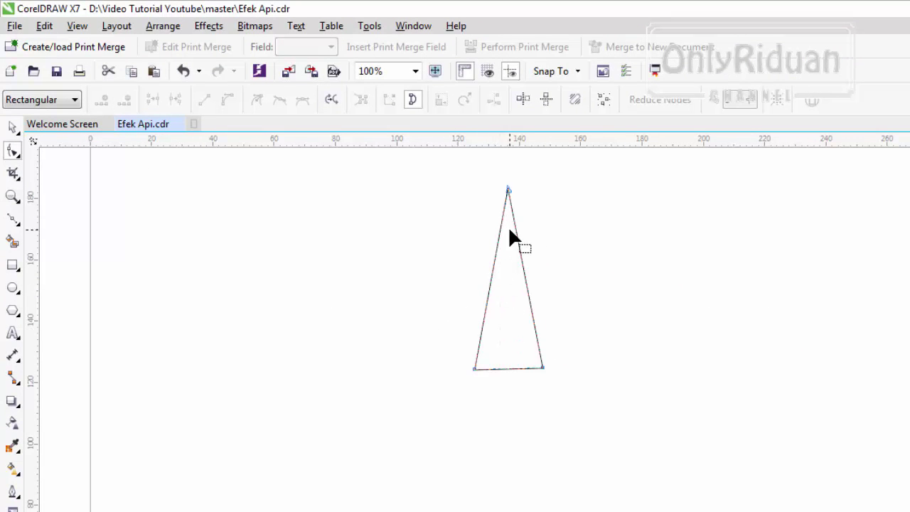
{"action": "left_click", "coordinate": [490, 277]}
{"action": "right_click", "coordinate": [490, 277]}
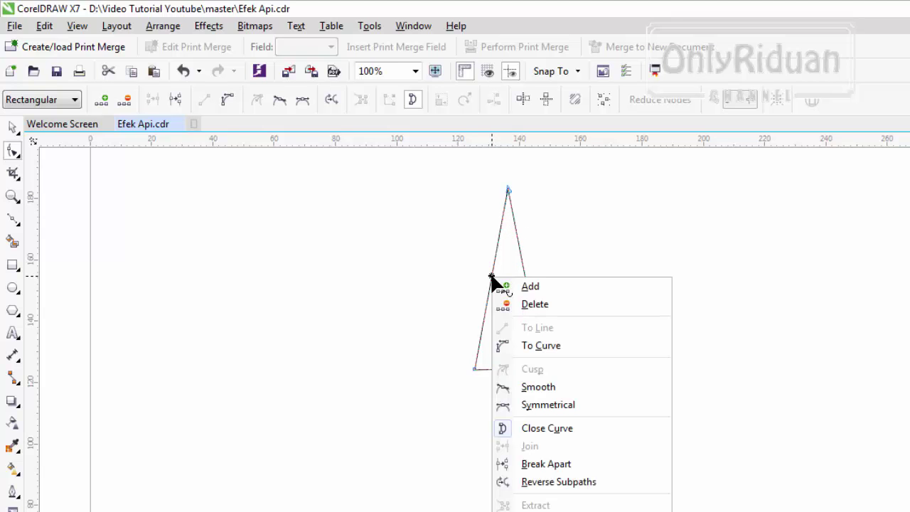
{"action": "left_click", "coordinate": [561, 346]}
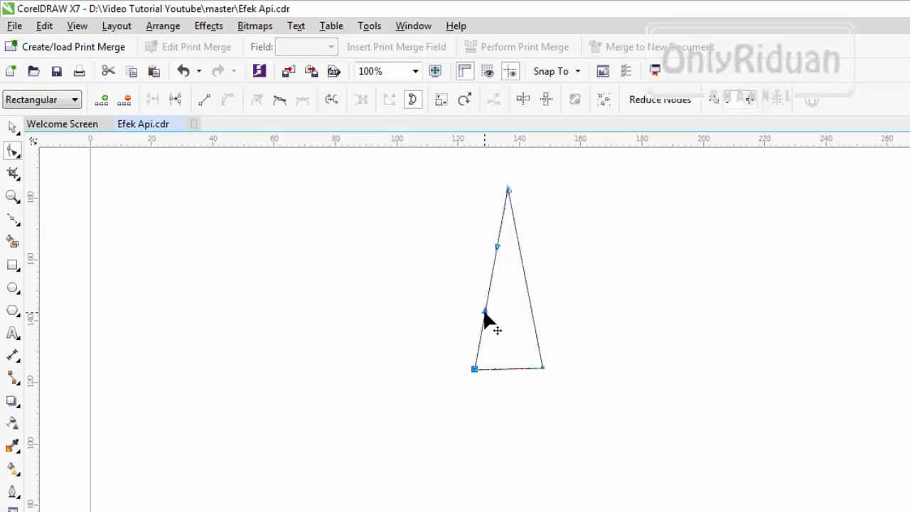
{"action": "left_click_drag", "start_coordinate": [483, 311], "coordinate": [455, 311]}
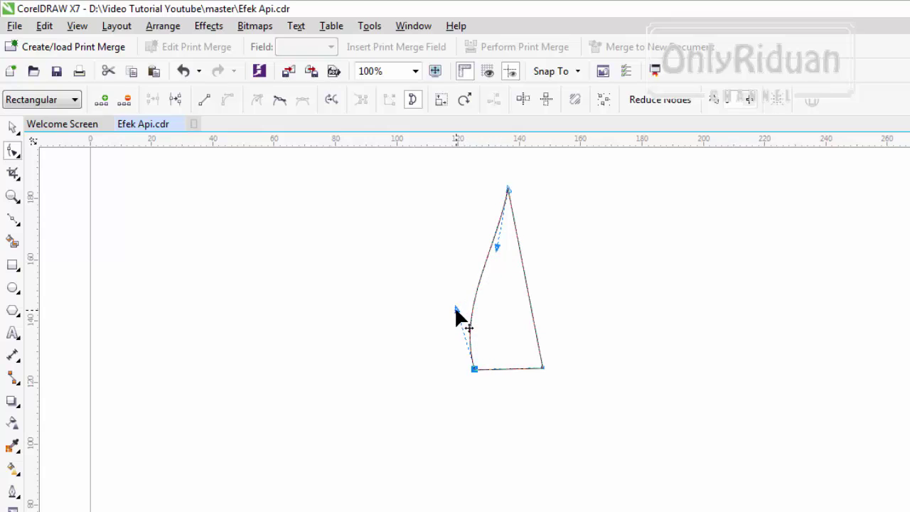
Convert the right side and the base to curves, bowing the right side outward and the base downward into a rounded bottom.
{"action": "right_click", "coordinate": [525, 285]}
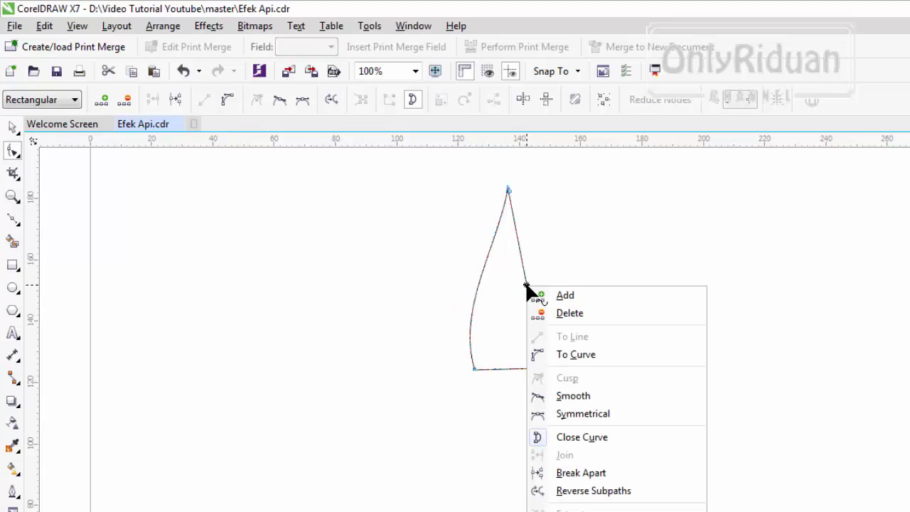
{"action": "left_click", "coordinate": [585, 362]}
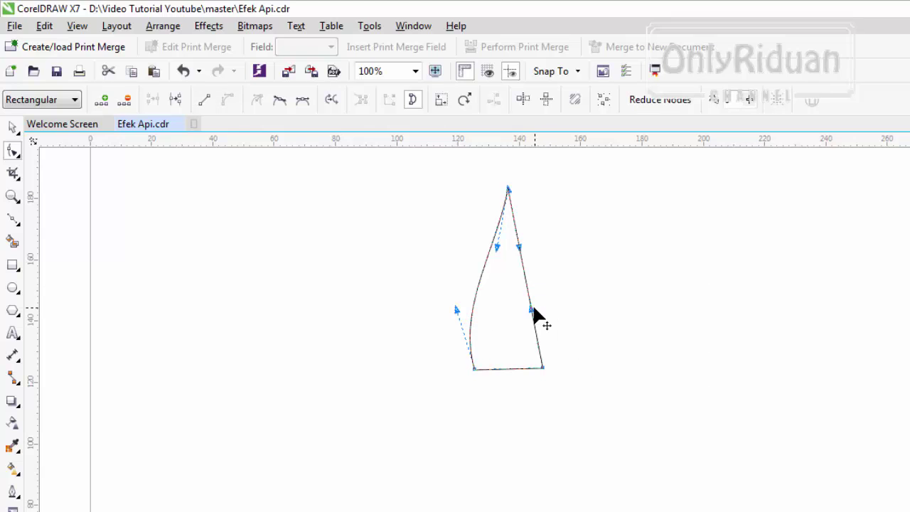
{"action": "left_click_drag", "start_coordinate": [531, 310], "coordinate": [559, 311]}
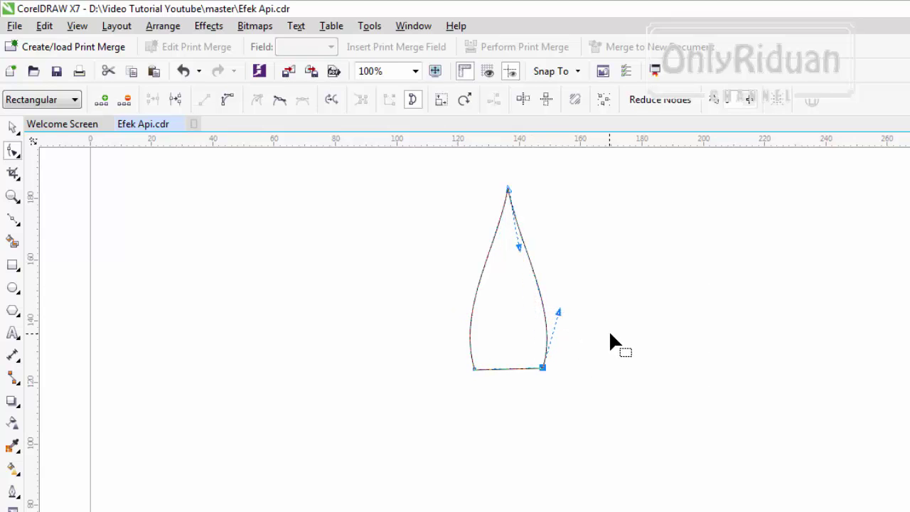
{"action": "right_click", "coordinate": [507, 369]}
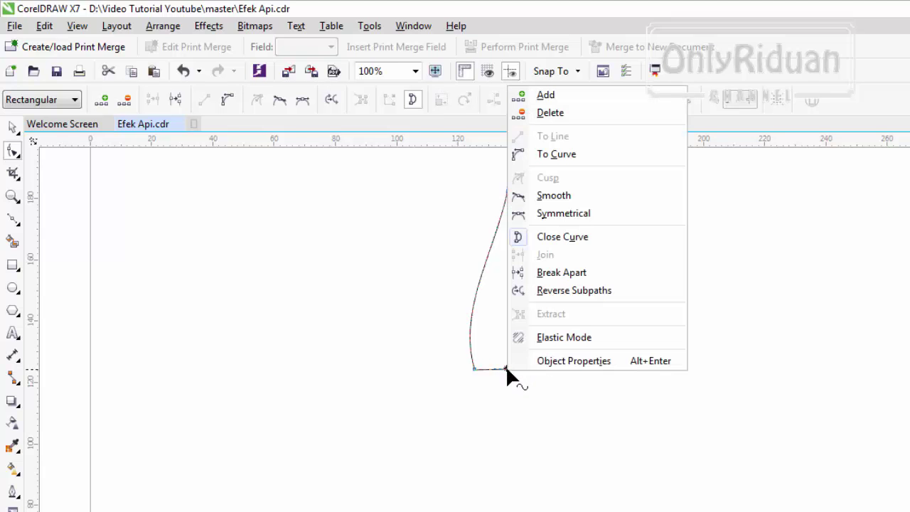
{"action": "left_click", "coordinate": [559, 154]}
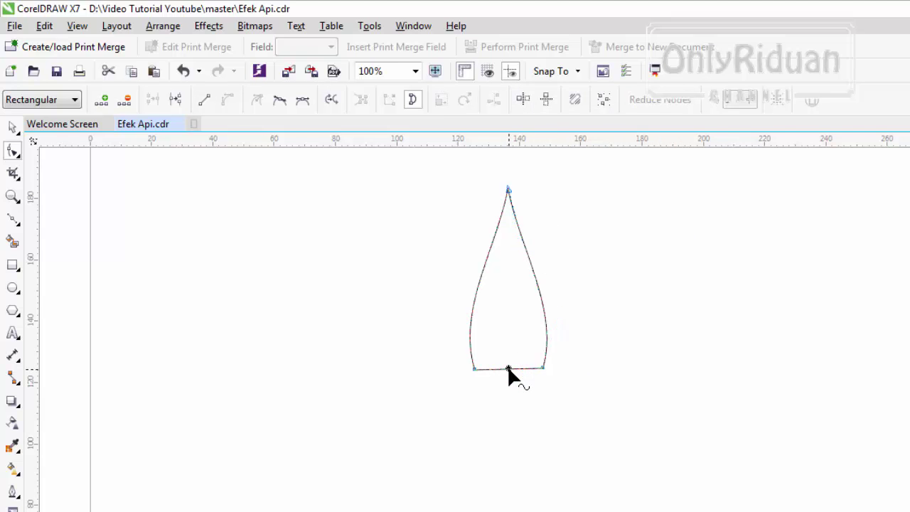
{"action": "left_click_drag", "start_coordinate": [507, 369], "coordinate": [509, 400]}
Refine the flame's curve handles: bend the right side inward near the tip, widen both lower sides slightly and adjust the bottom curve.
{"action": "left_click", "coordinate": [542, 366]}
{"action": "left_click_drag", "start_coordinate": [520, 249], "coordinate": [499, 248]}
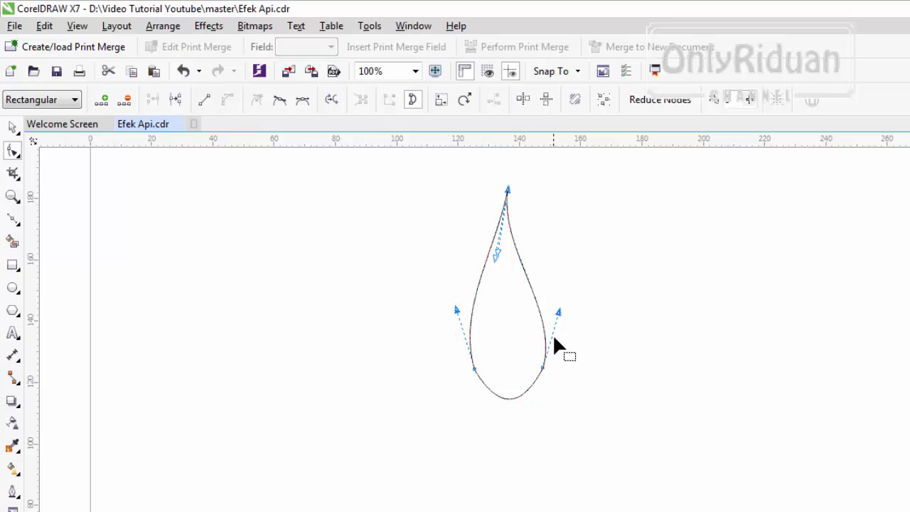
{"action": "left_click_drag", "start_coordinate": [557, 310], "coordinate": [565, 311]}
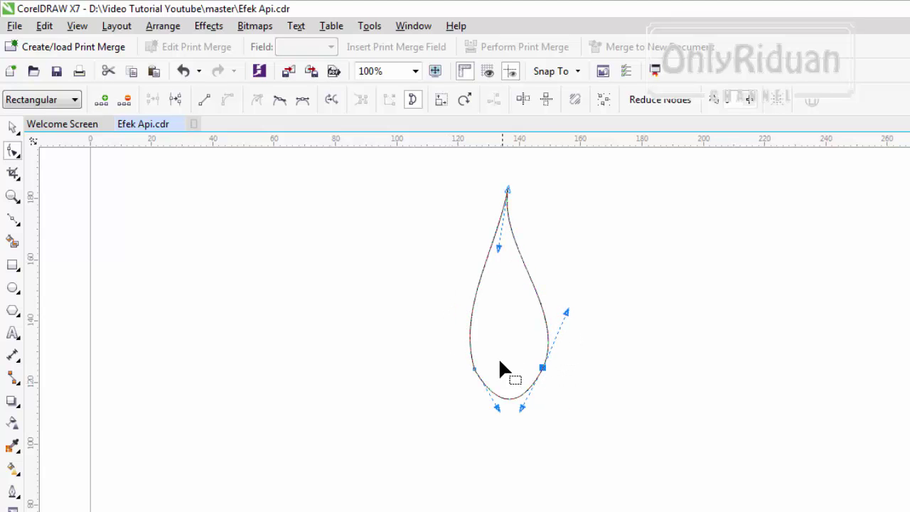
{"action": "left_click", "coordinate": [471, 368]}
{"action": "left_click_drag", "start_coordinate": [457, 310], "coordinate": [447, 310]}
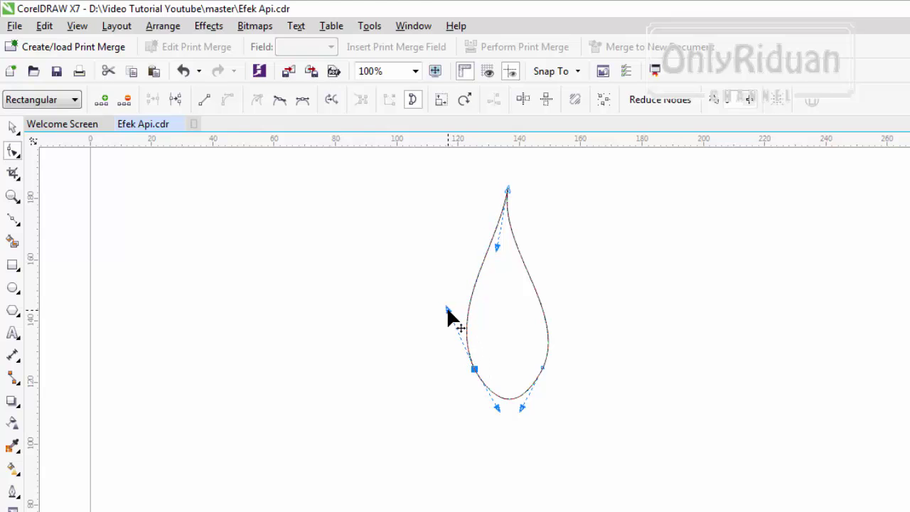
{"action": "left_click", "coordinate": [521, 407]}
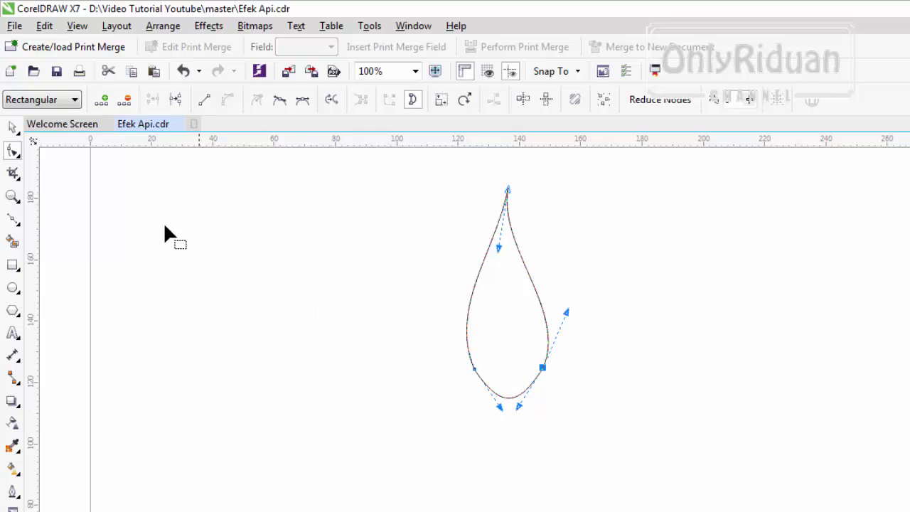
{"action": "left_click", "coordinate": [12, 126]}
{"action": "left_click", "coordinate": [224, 254]}
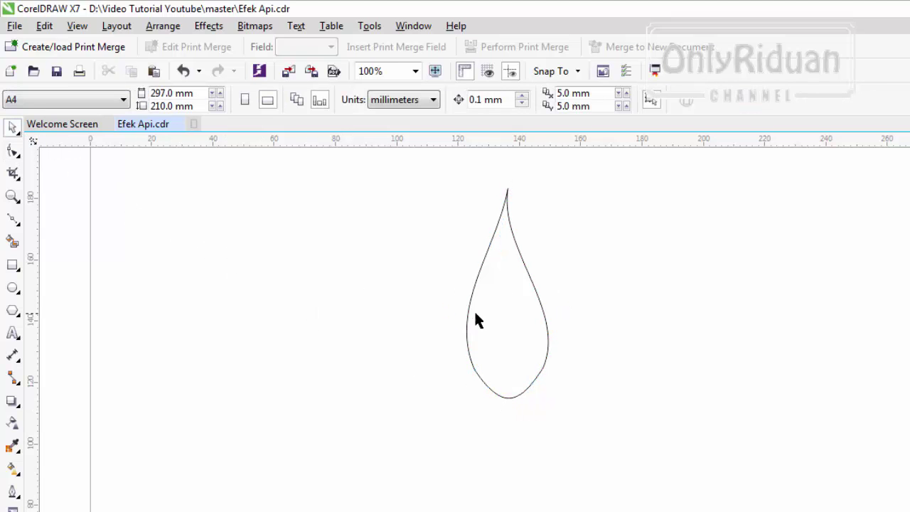
Make two copies of the flame outline, placed side by side to the right of the original.
{"action": "left_click", "coordinate": [475, 320]}
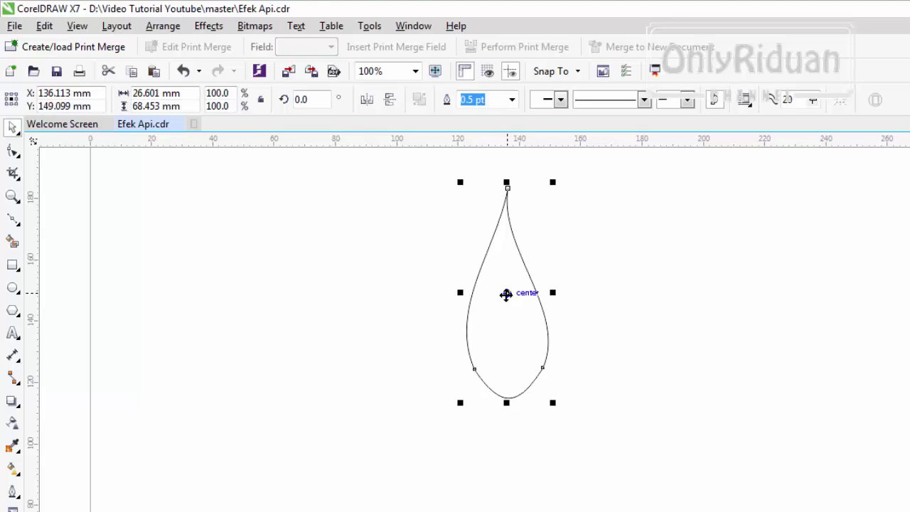
{"action": "left_click_drag", "start_coordinate": [505, 295], "coordinate": [622, 294]}
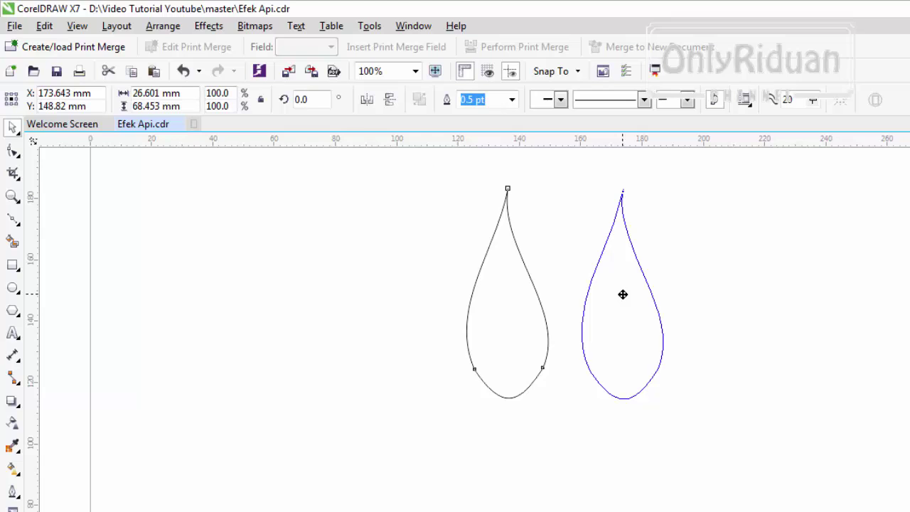
{"action": "left_click_drag", "start_coordinate": [623, 295], "coordinate": [722, 291]}
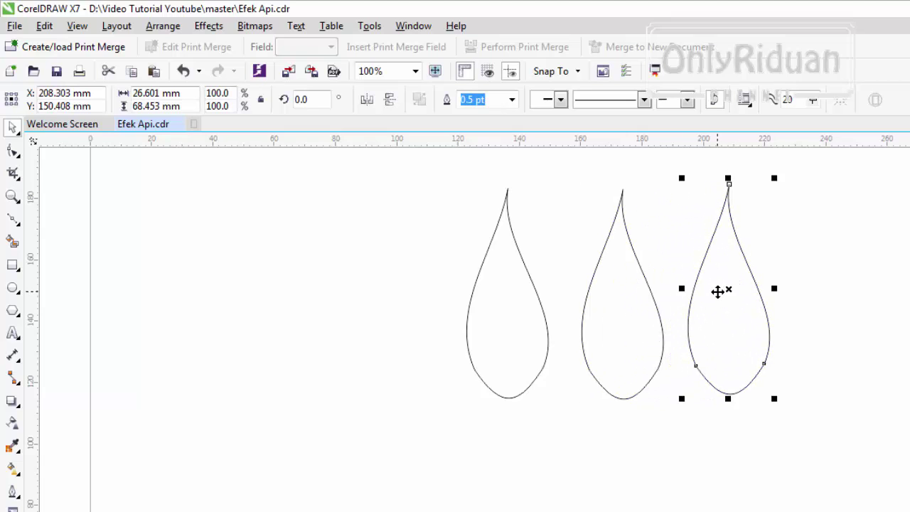
Scale the middle flame copy down to about 70.9% and nest it inside the original with their bottoms aligned.
{"action": "left_click", "coordinate": [632, 306]}
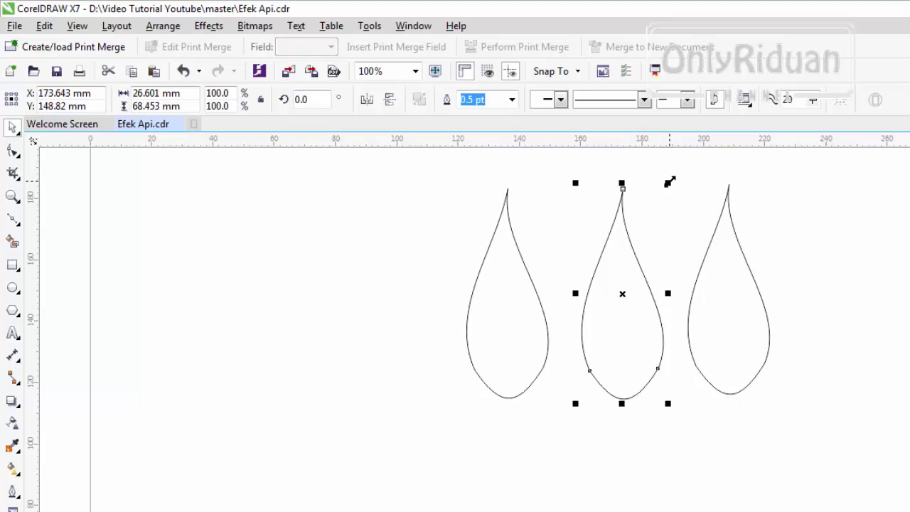
{"action": "left_click_drag", "start_coordinate": [668, 183], "coordinate": [642, 221]}
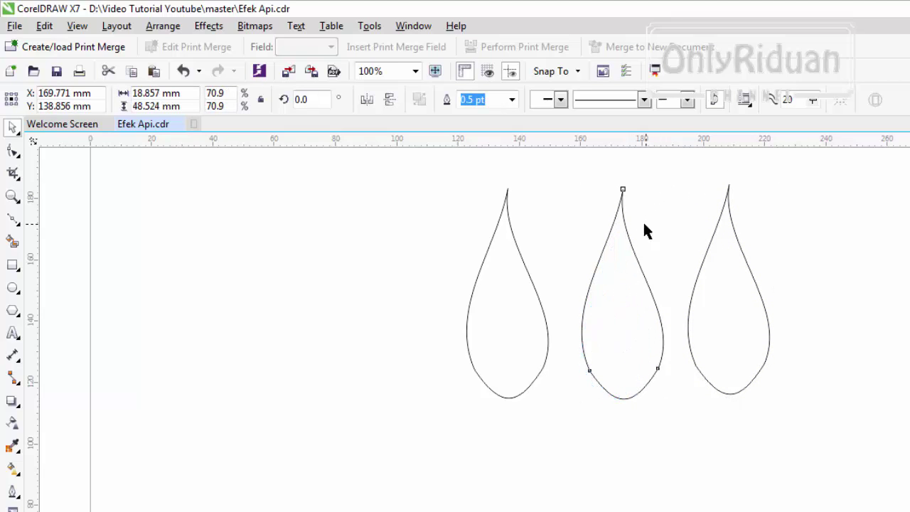
{"action": "left_click_drag", "start_coordinate": [640, 308], "coordinate": [508, 323]}
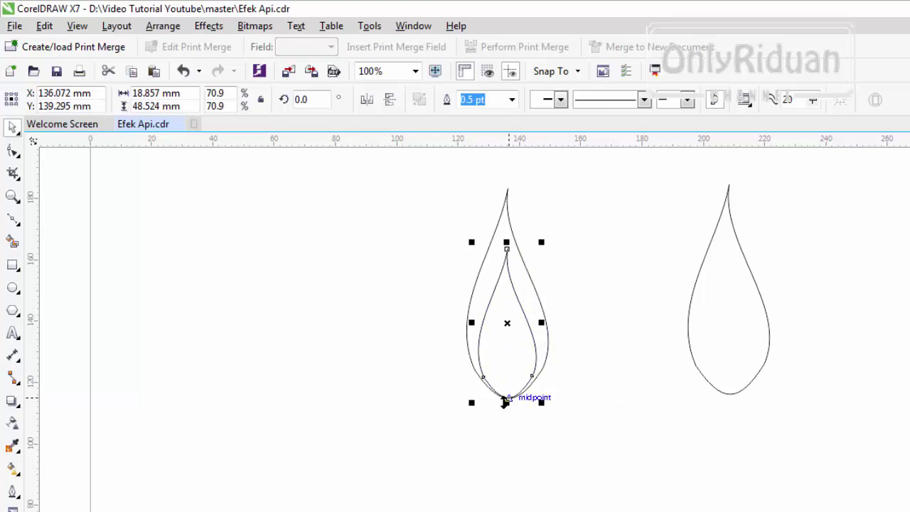
Scale the remaining flame copy down to about 49.6% and nest it inside the other two with the bottoms aligned.
{"action": "left_click", "coordinate": [741, 234]}
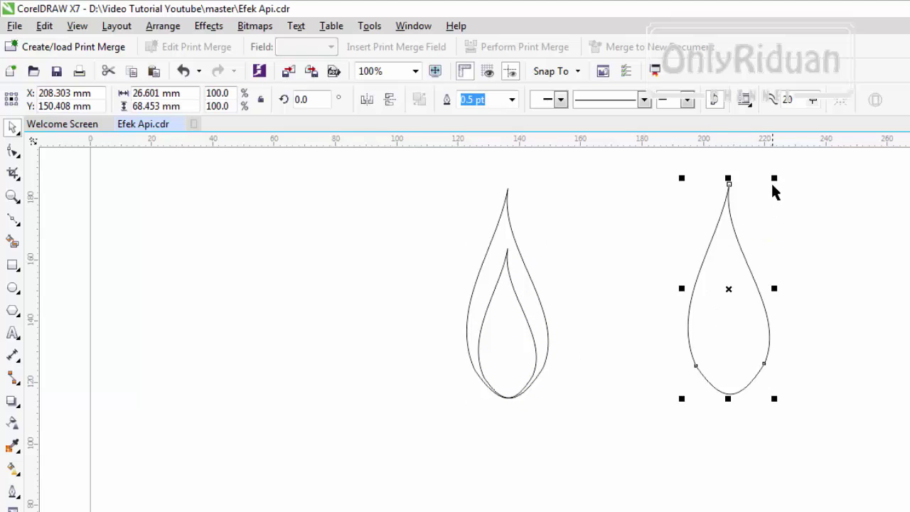
{"action": "left_click_drag", "start_coordinate": [773, 177], "coordinate": [734, 262]}
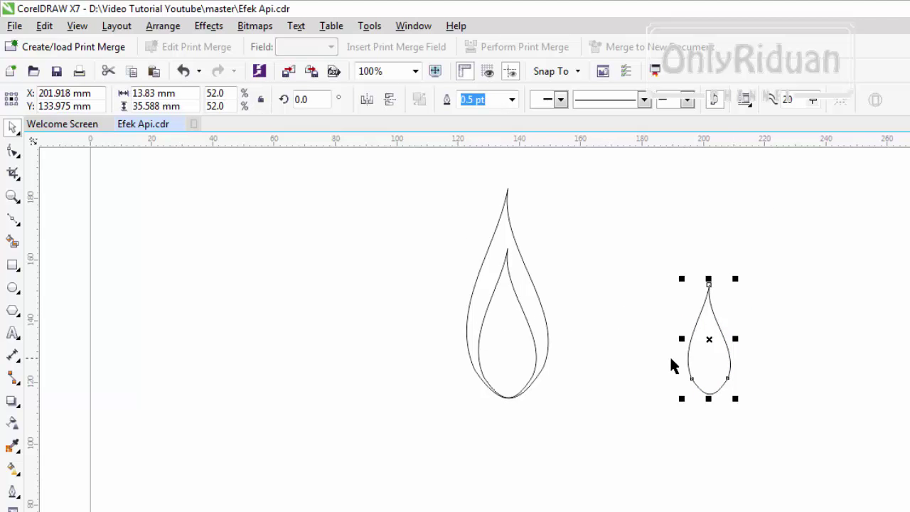
{"action": "left_click_drag", "start_coordinate": [715, 335], "coordinate": [508, 342]}
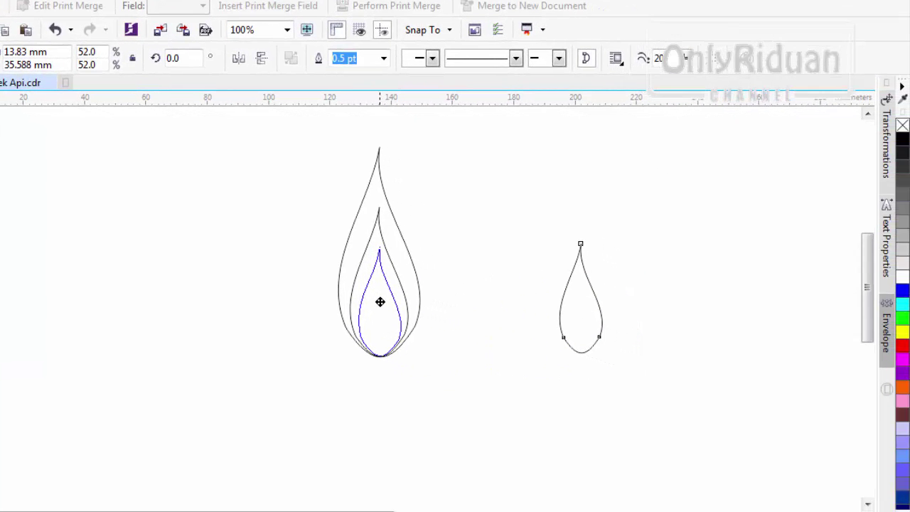
{"action": "left_click_drag", "start_coordinate": [380, 302], "coordinate": [380, 302]}
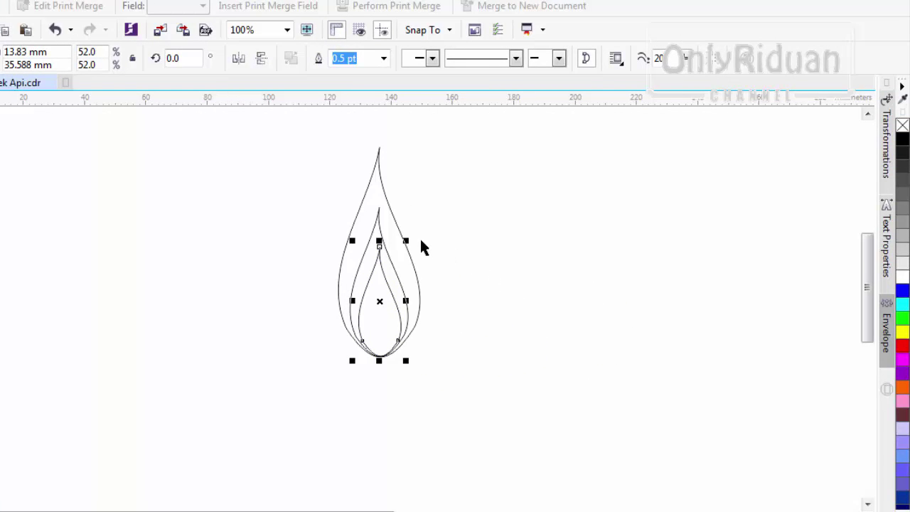
{"action": "left_click_drag", "start_coordinate": [409, 242], "coordinate": [405, 245]}
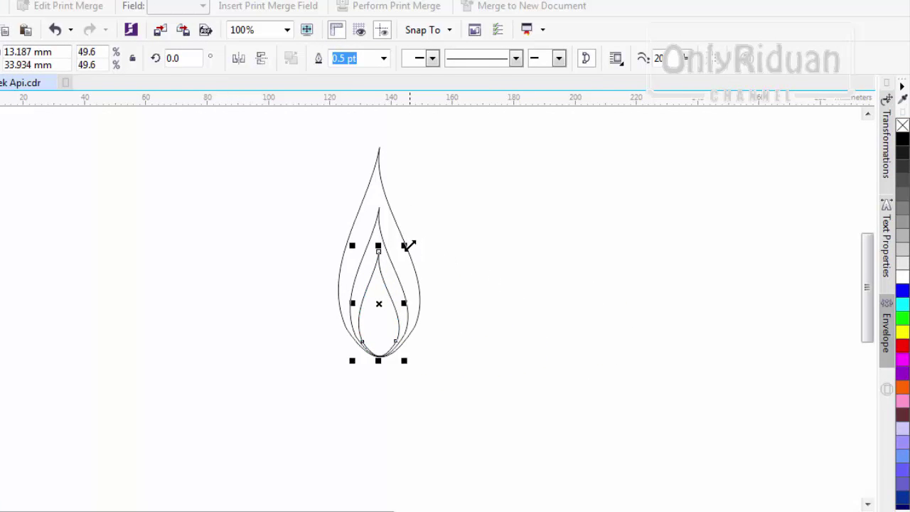
{"action": "left_click", "coordinate": [486, 280]}
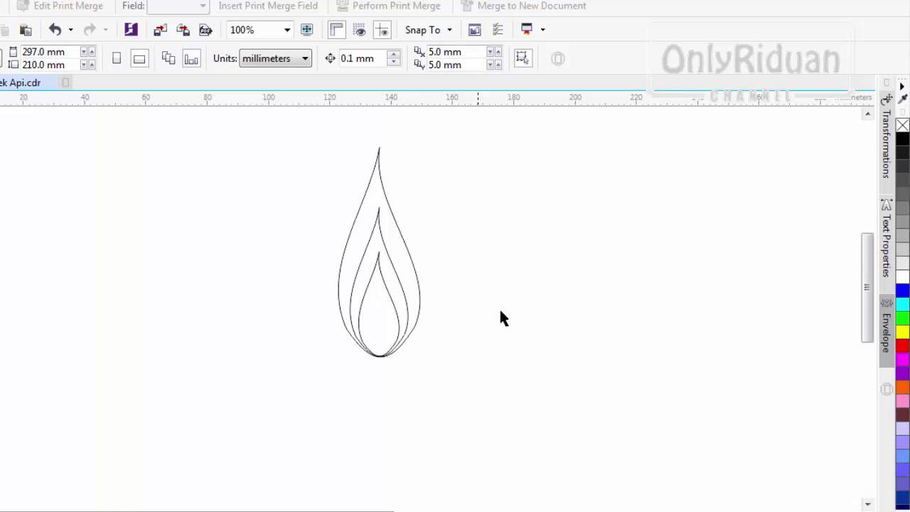
Fill the outer flame with red, the middle flame with yellow and the innermost flame with white.
{"action": "left_click", "coordinate": [380, 192]}
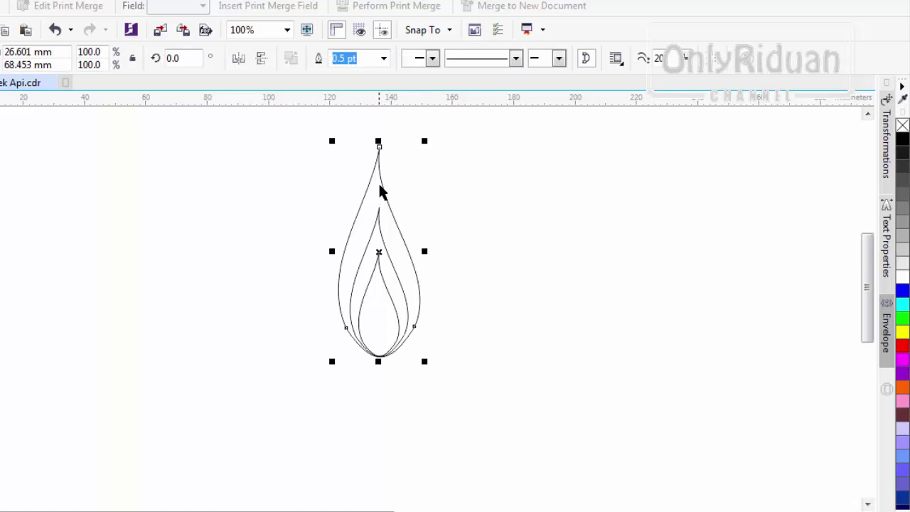
{"action": "left_click", "coordinate": [901, 346]}
{"action": "left_click", "coordinate": [688, 322]}
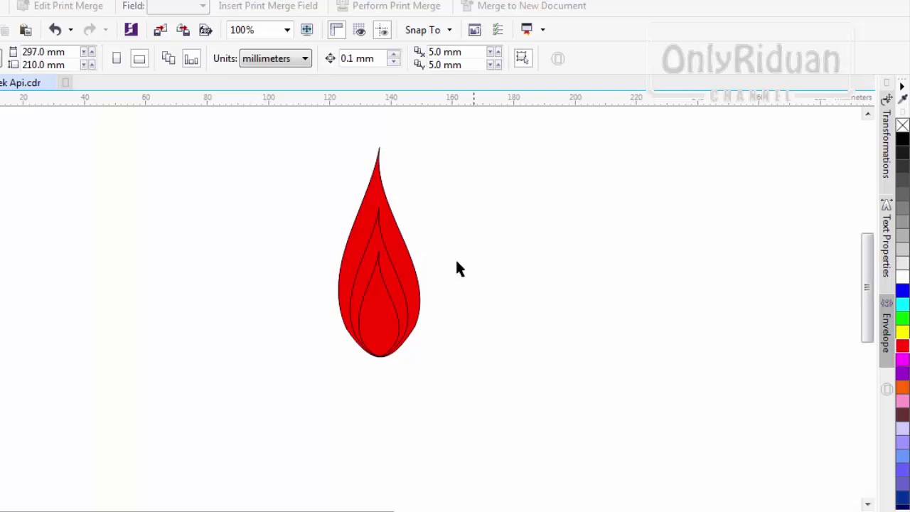
{"action": "left_click", "coordinate": [371, 229]}
{"action": "left_click", "coordinate": [374, 227]}
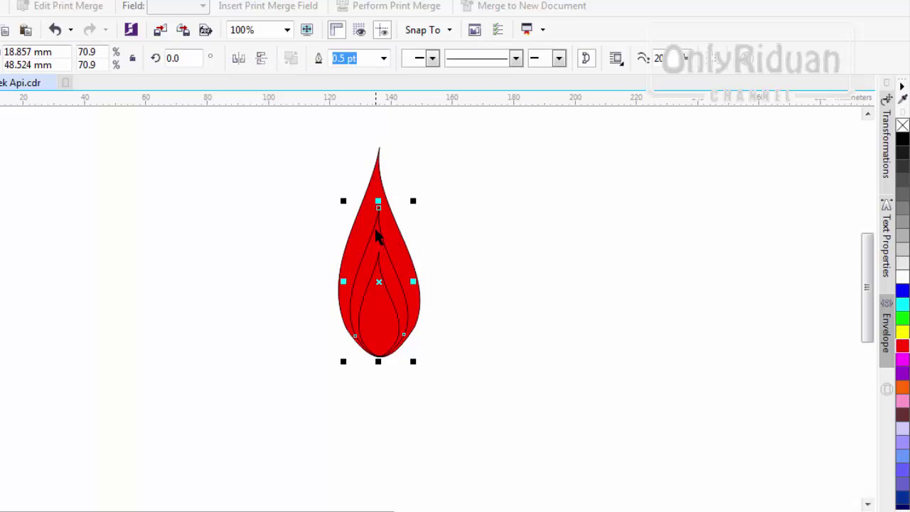
{"action": "left_click", "coordinate": [899, 334]}
{"action": "left_click", "coordinate": [375, 315]}
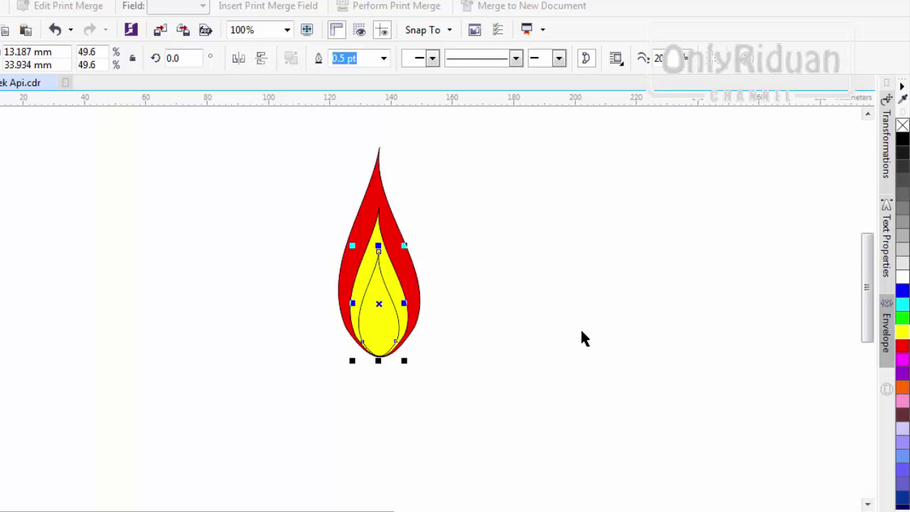
{"action": "left_click", "coordinate": [901, 277]}
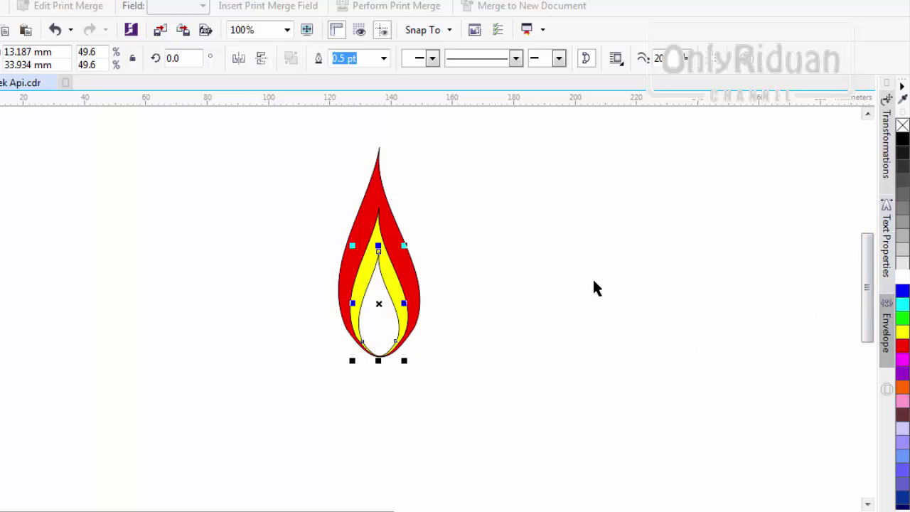
{"action": "left_click", "coordinate": [580, 277]}
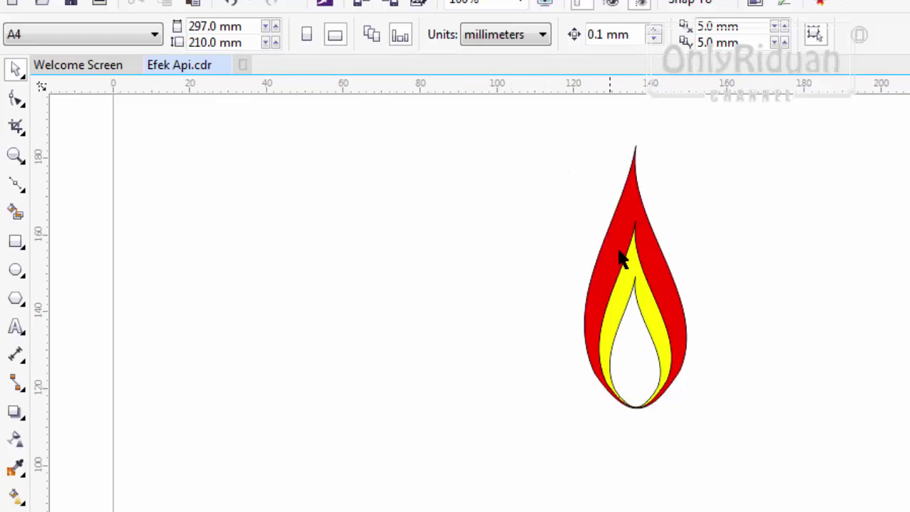
Apply a uniform transparency of 95 to the red outer flame.
{"action": "left_click", "coordinate": [633, 206]}
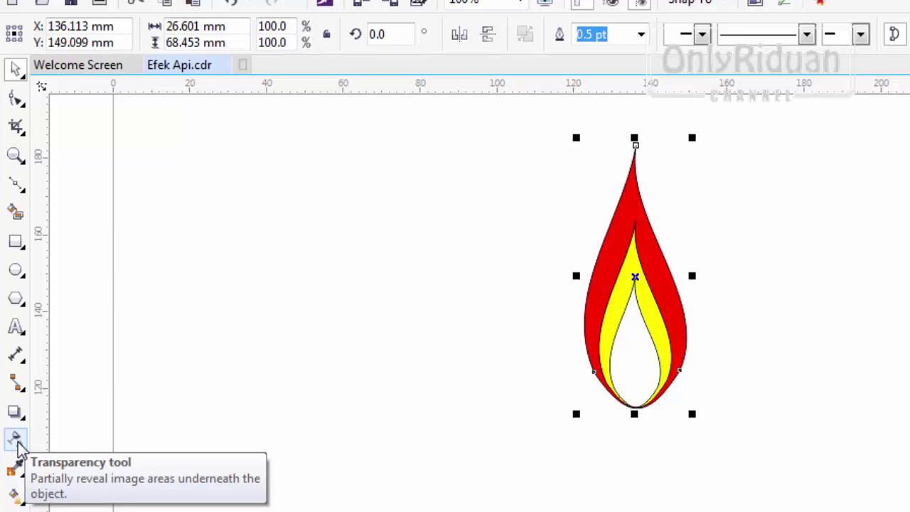
{"action": "left_click", "coordinate": [16, 440]}
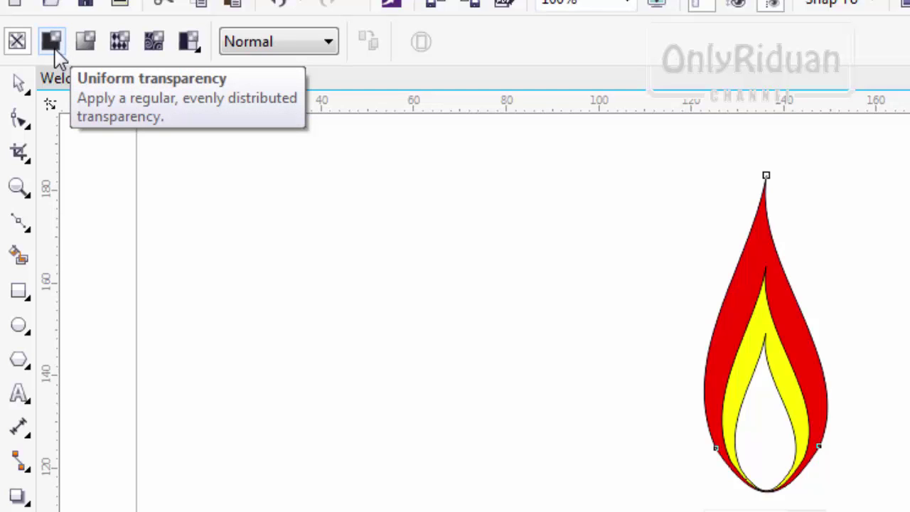
{"action": "left_click", "coordinate": [54, 42]}
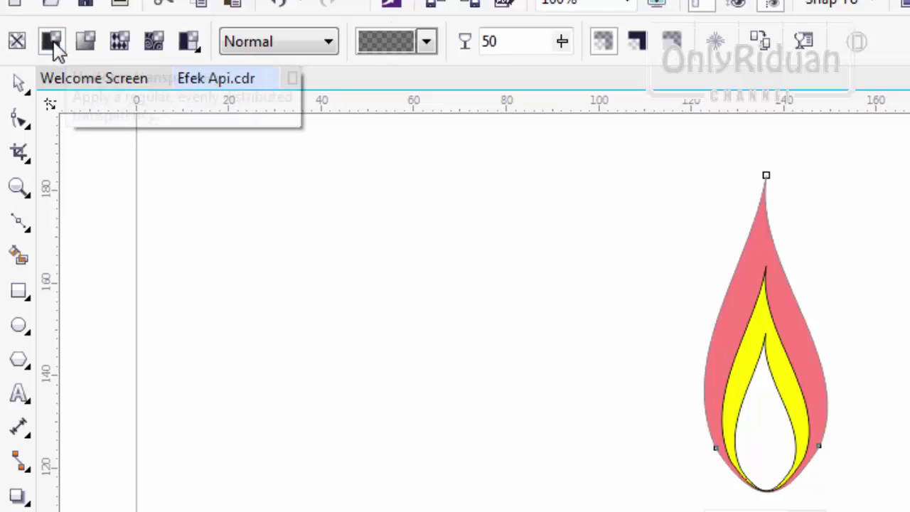
{"action": "left_click", "coordinate": [498, 42]}
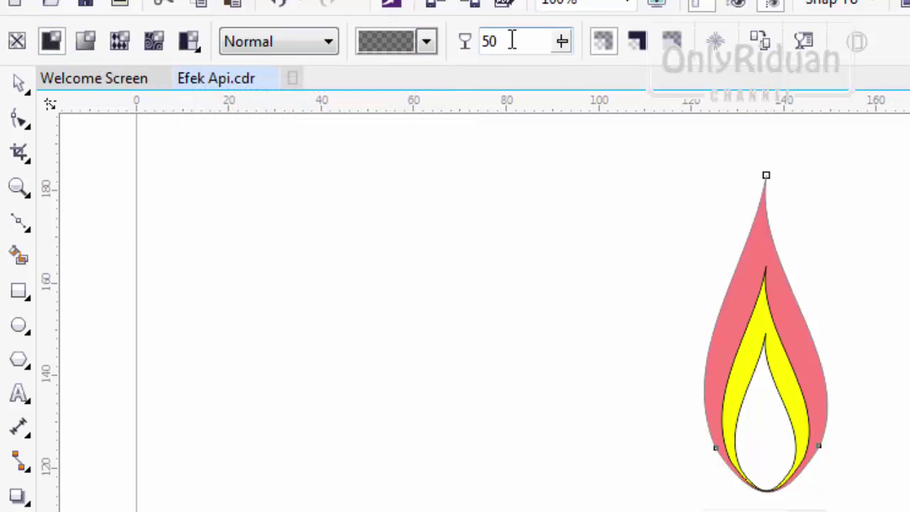
{"action": "left_click_drag", "start_coordinate": [511, 41], "coordinate": [481, 40]}
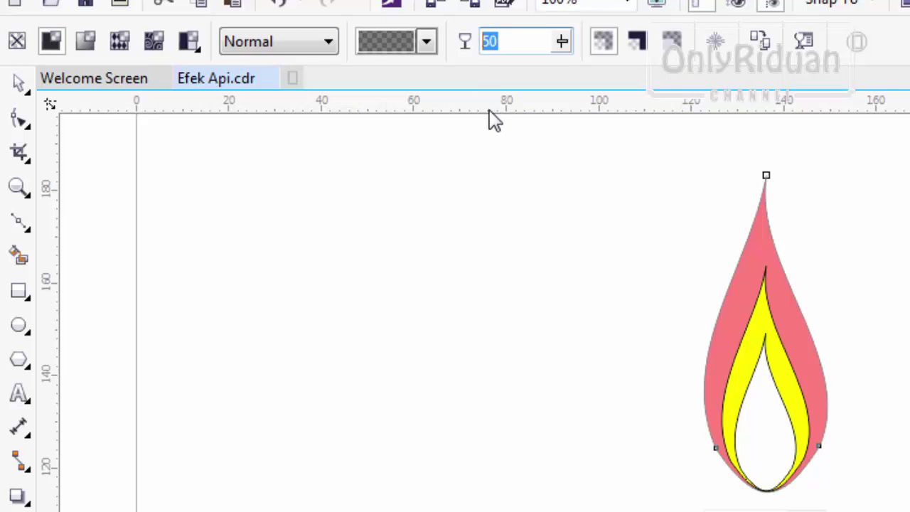
{"action": "type", "text": "95"}
{"action": "key", "text": "Return"}
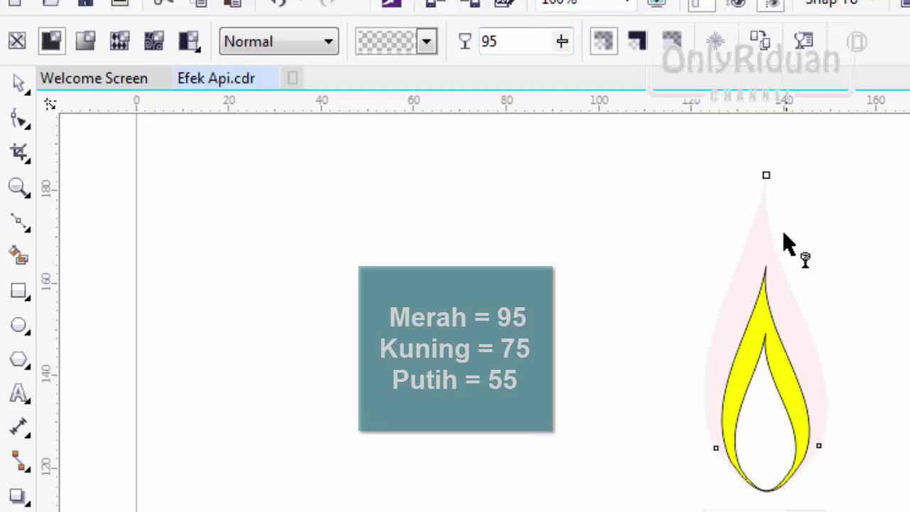
Apply a uniform transparency of 75 to the yellow middle flame.
{"action": "left_click", "coordinate": [762, 310]}
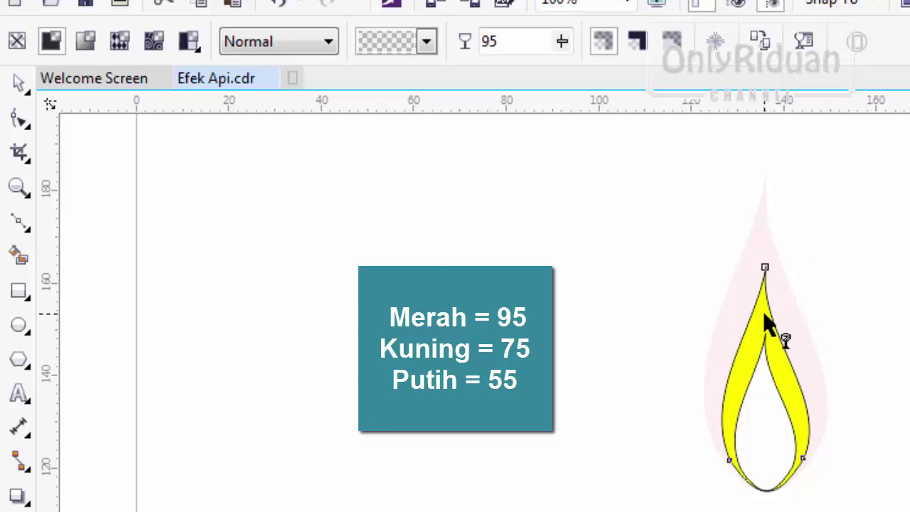
{"action": "left_click", "coordinate": [51, 42]}
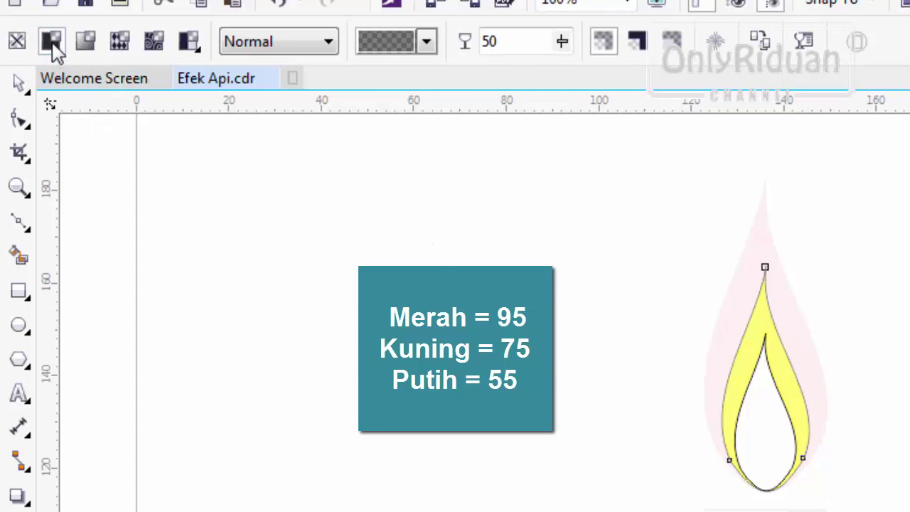
{"action": "left_click_drag", "start_coordinate": [512, 40], "coordinate": [481, 41]}
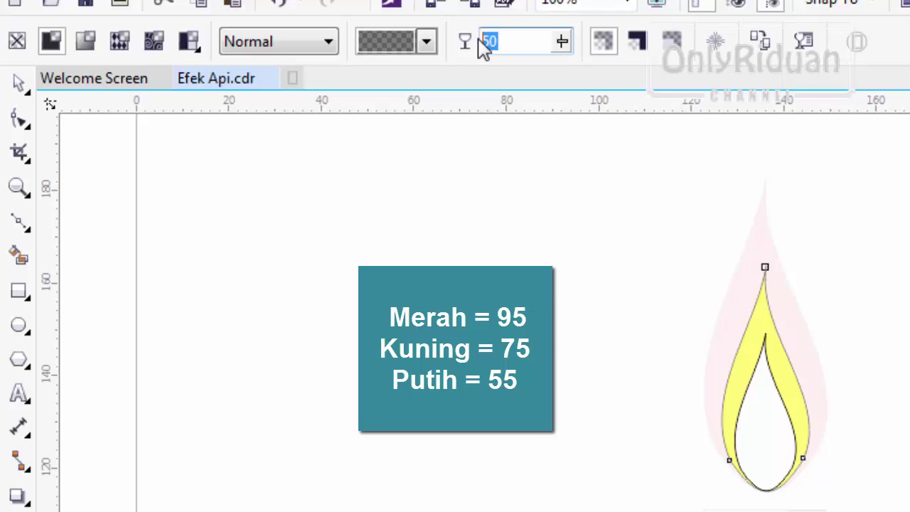
{"action": "type", "text": "75"}
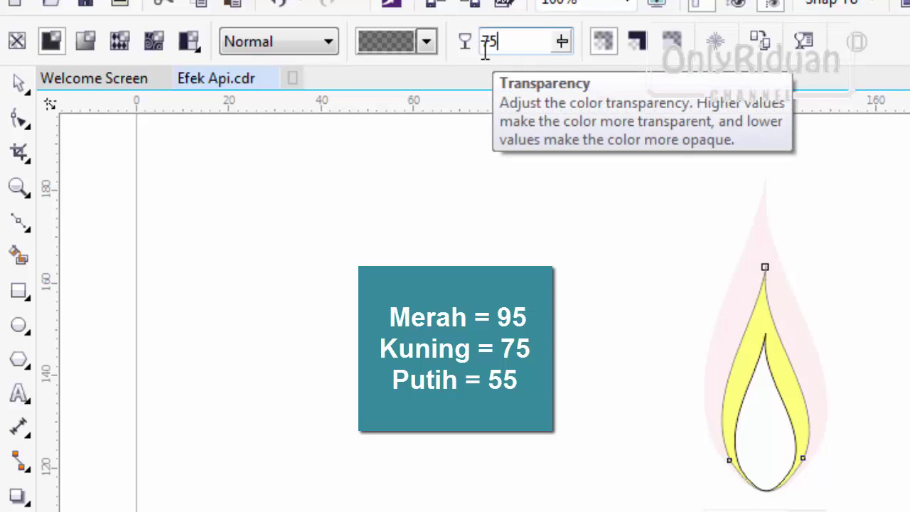
{"action": "key", "text": "Return"}
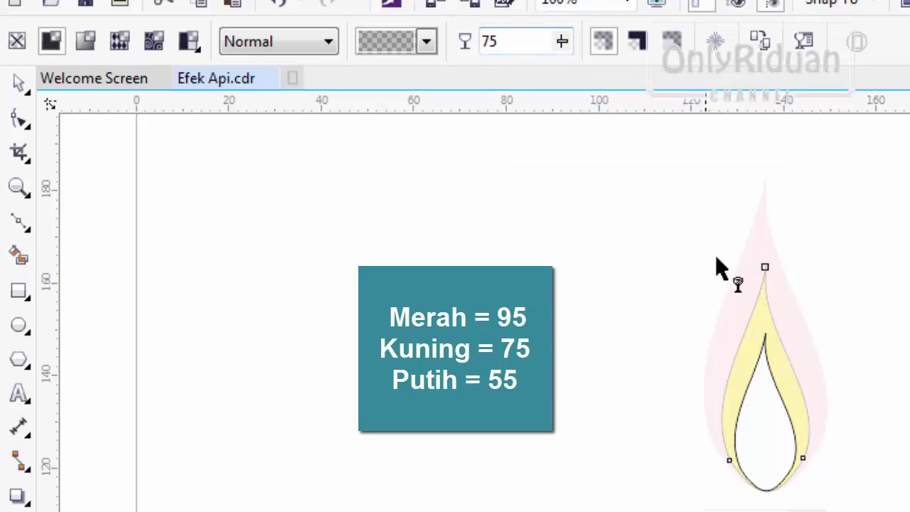
Apply a uniform transparency of 55 to the white innermost flame.
{"action": "left_click", "coordinate": [779, 422]}
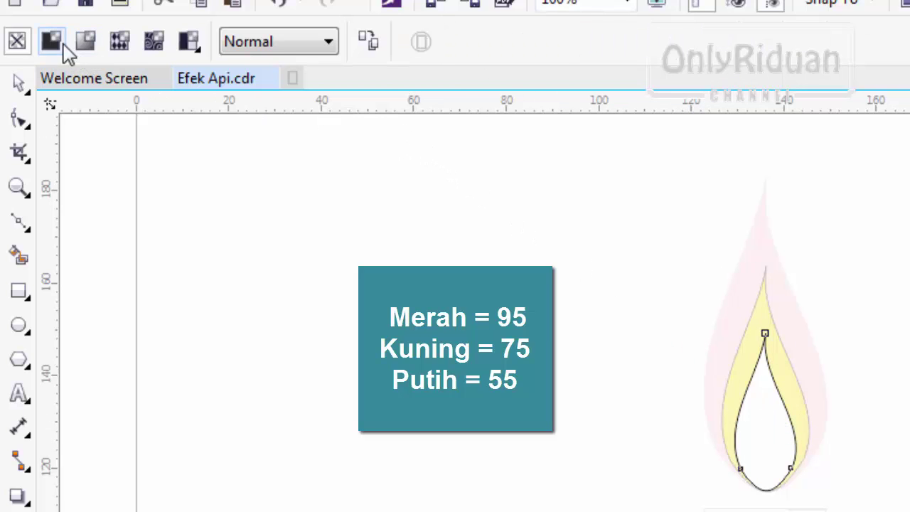
{"action": "left_click", "coordinate": [62, 50]}
{"action": "double_click", "coordinate": [506, 41]}
{"action": "key", "text": "BackSpace"}
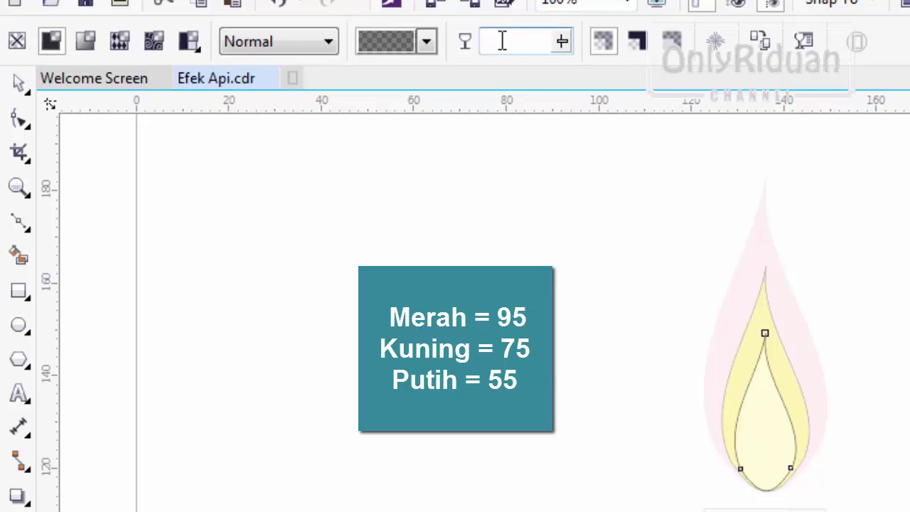
{"action": "type", "text": "50"}
{"action": "key", "text": "Return"}
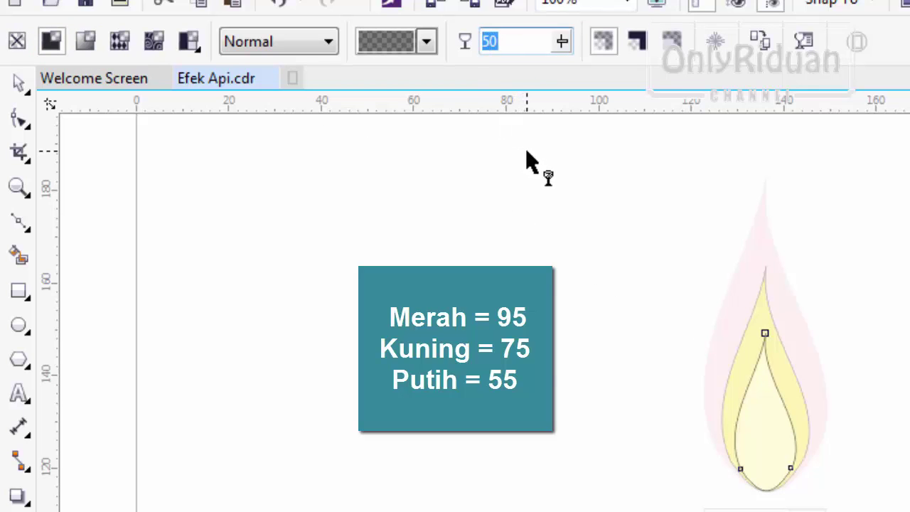
{"action": "type", "text": "55"}
{"action": "key", "text": "Return"}
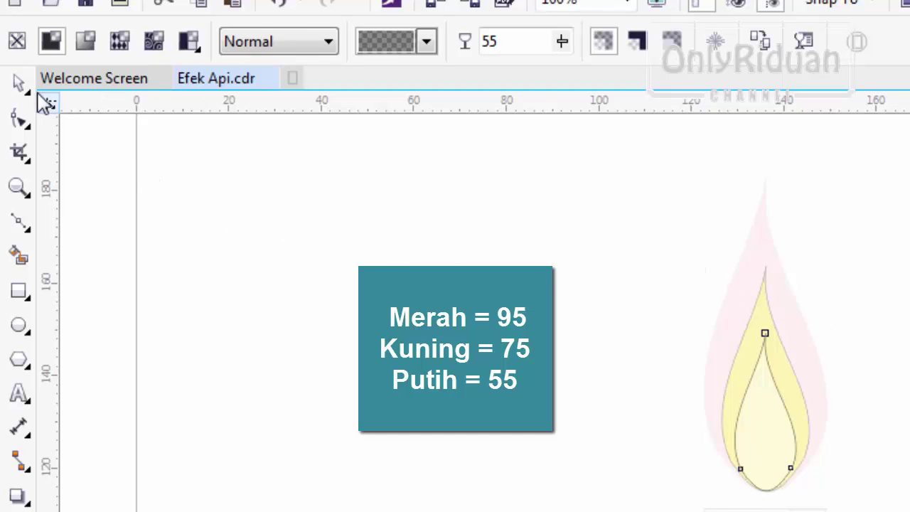
Remove the outlines from all three flame shapes, then deselect them.
{"action": "left_click", "coordinate": [19, 84]}
{"action": "left_click", "coordinate": [853, 334]}
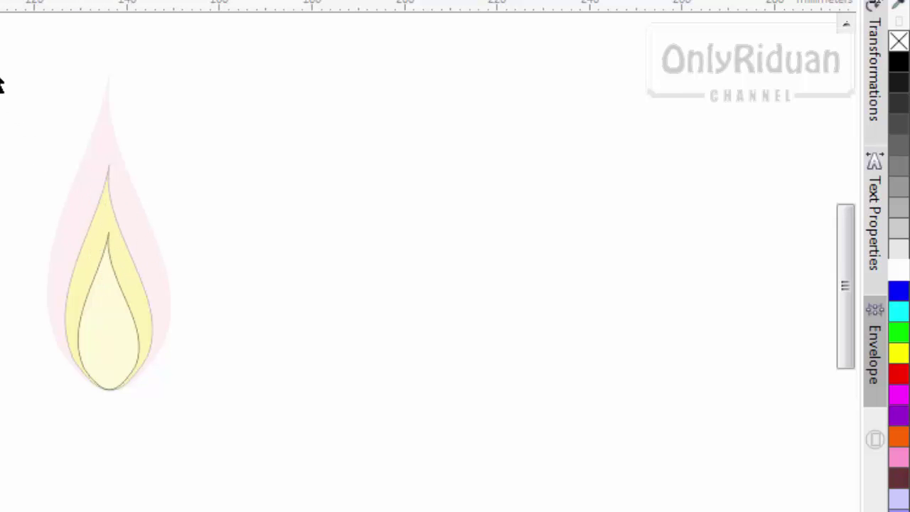
{"action": "left_click_drag", "start_coordinate": [214, 315], "coordinate": [222, 429]}
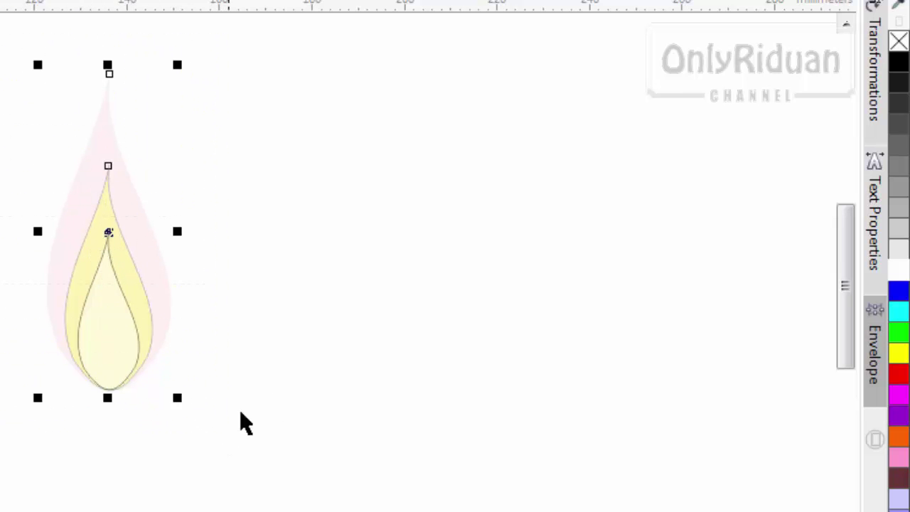
{"action": "right_click", "coordinate": [899, 44]}
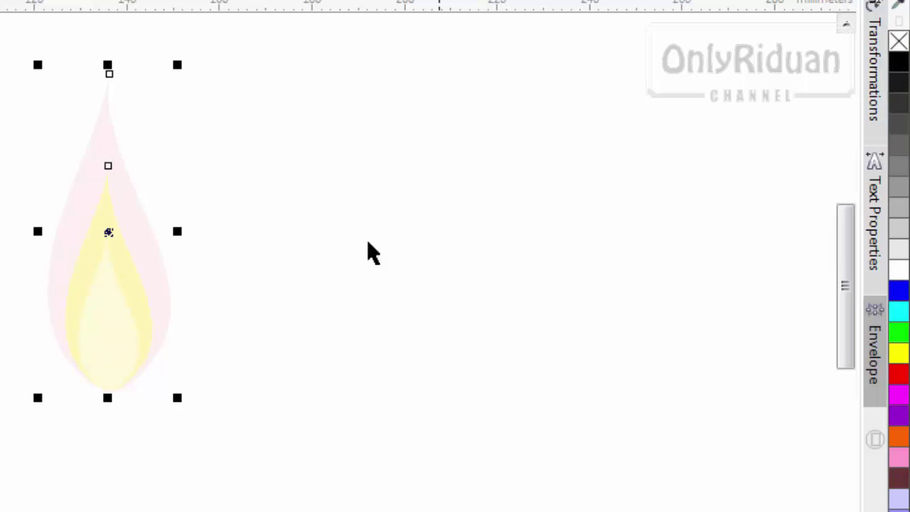
{"action": "scroll", "coordinate": [118, 168], "scroll_direction": "up", "scroll_amount": 2}
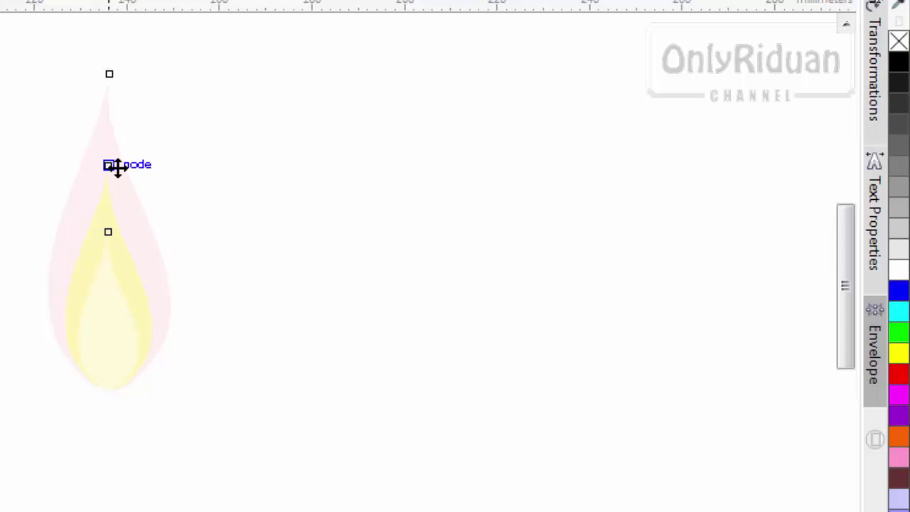
{"action": "key", "text": "Escape"}
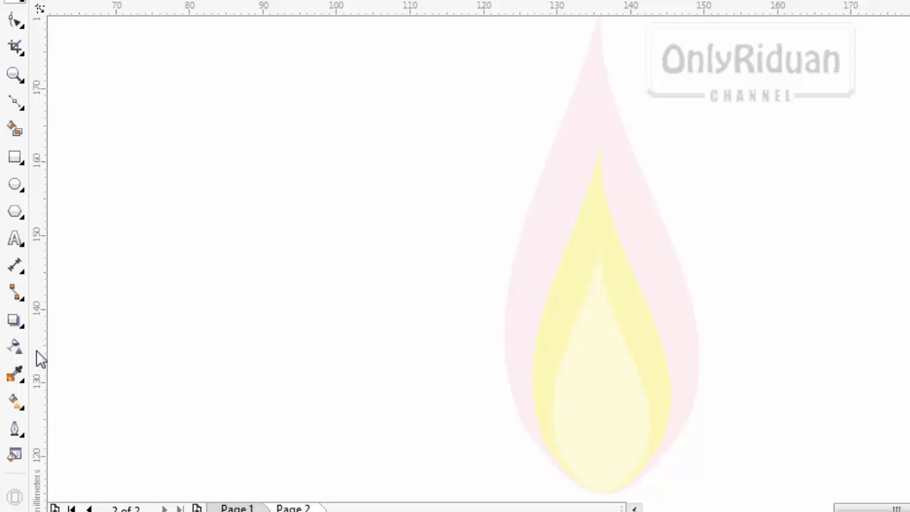
Blend the yellow middle flame into the red outer flame with 20 steps.
{"action": "left_click", "coordinate": [16, 320]}
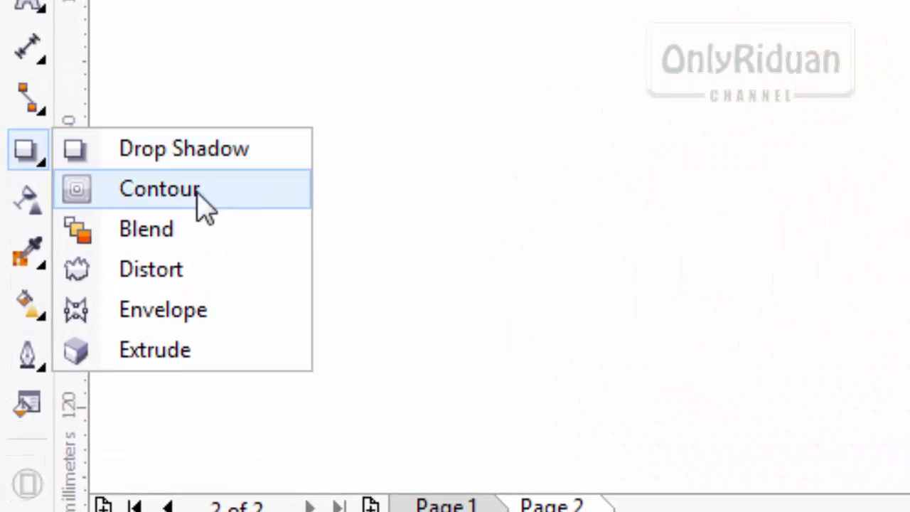
{"action": "left_click", "coordinate": [169, 234]}
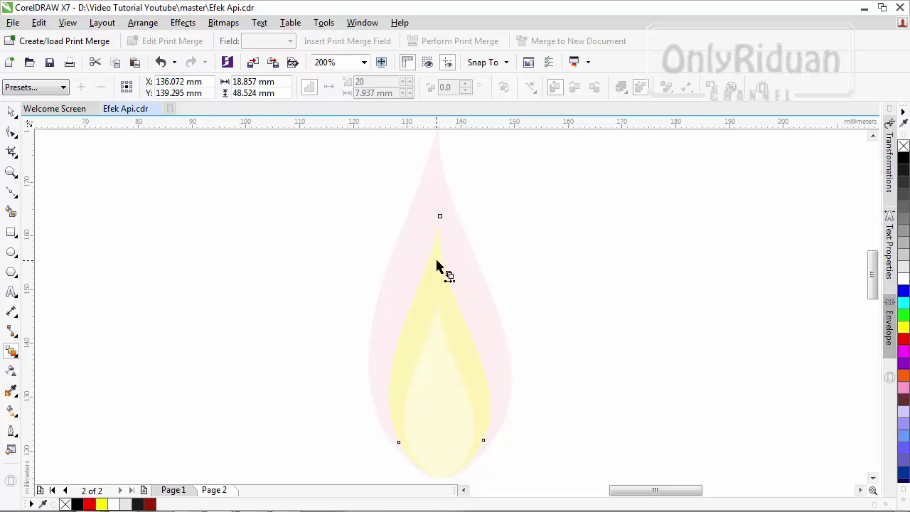
{"action": "left_click_drag", "start_coordinate": [436, 261], "coordinate": [440, 162]}
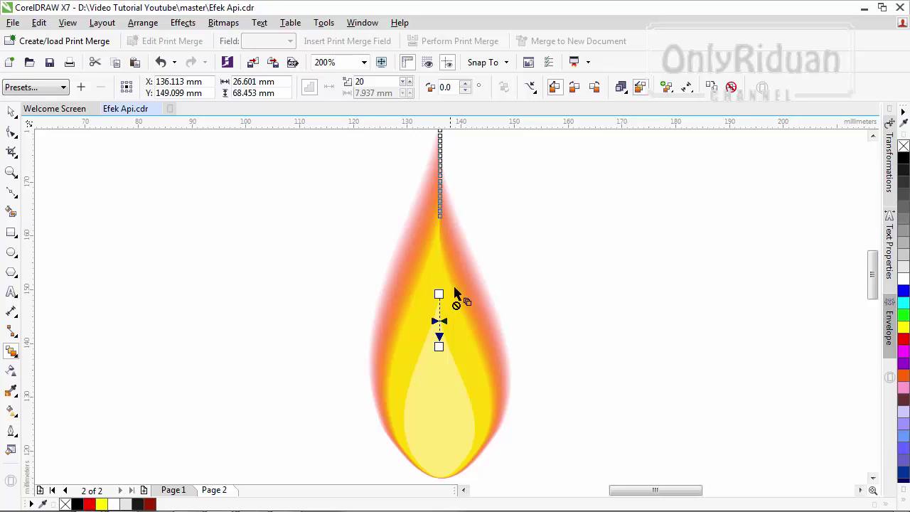
Blend the white innermost flame into the yellow middle flame with 20 steps.
{"action": "left_click", "coordinate": [445, 388]}
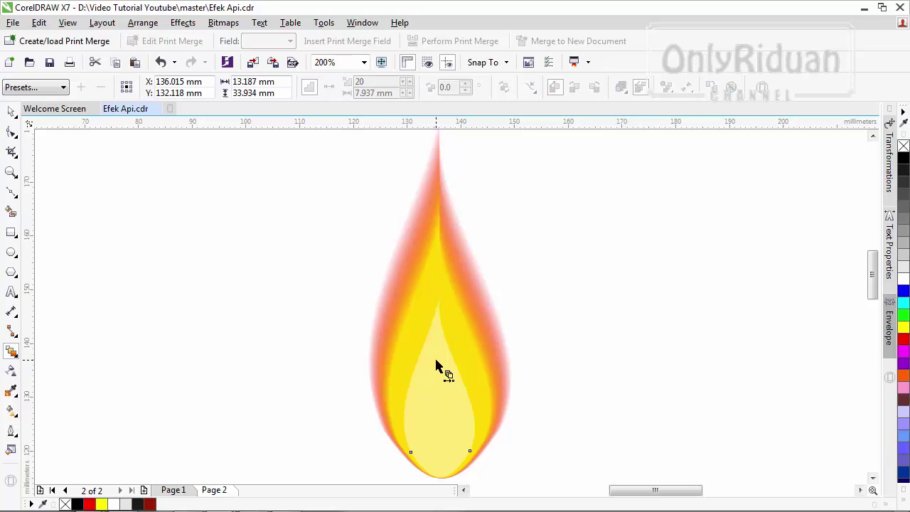
{"action": "left_click_drag", "start_coordinate": [434, 356], "coordinate": [440, 258]}
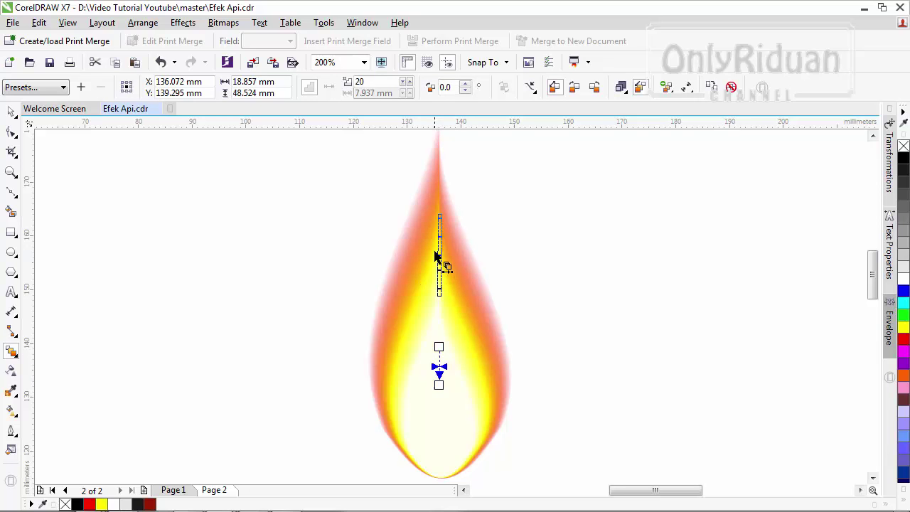
{"action": "left_click", "coordinate": [518, 290]}
{"action": "scroll", "coordinate": [521, 293], "scroll_direction": "down", "scroll_amount": 2}
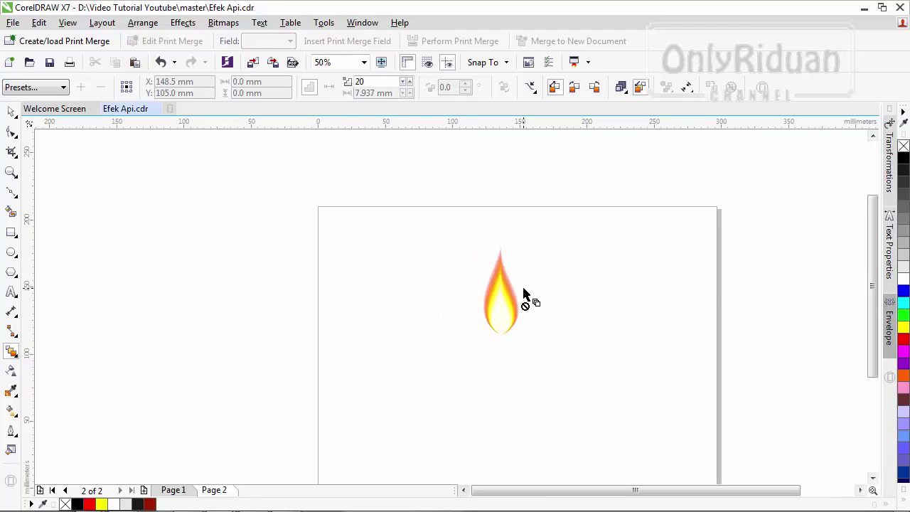
Select all the blended flame shapes and group them into one object.
{"action": "left_click", "coordinate": [11, 112]}
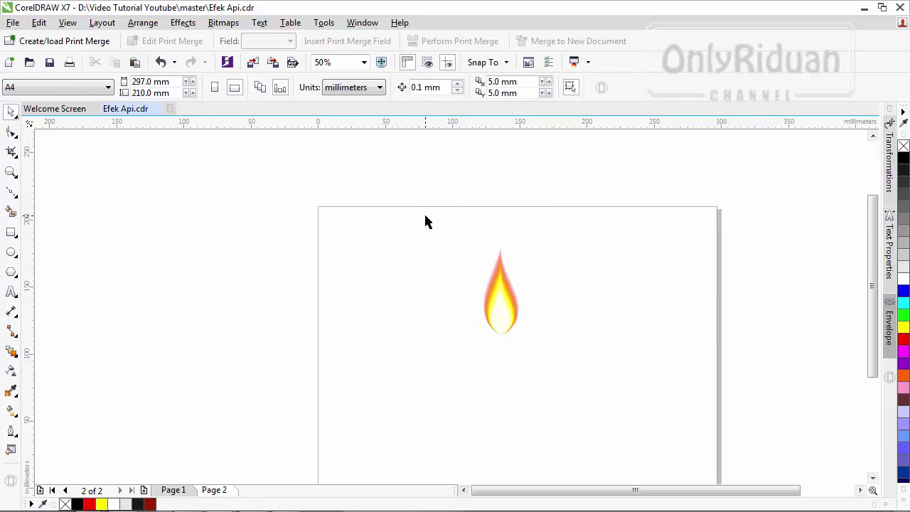
{"action": "left_click_drag", "start_coordinate": [424, 217], "coordinate": [538, 359]}
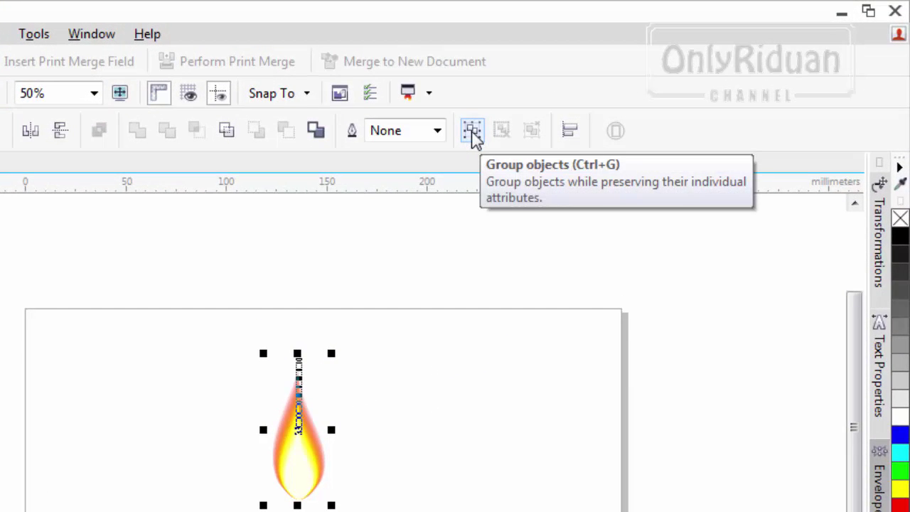
{"action": "left_click", "coordinate": [473, 133]}
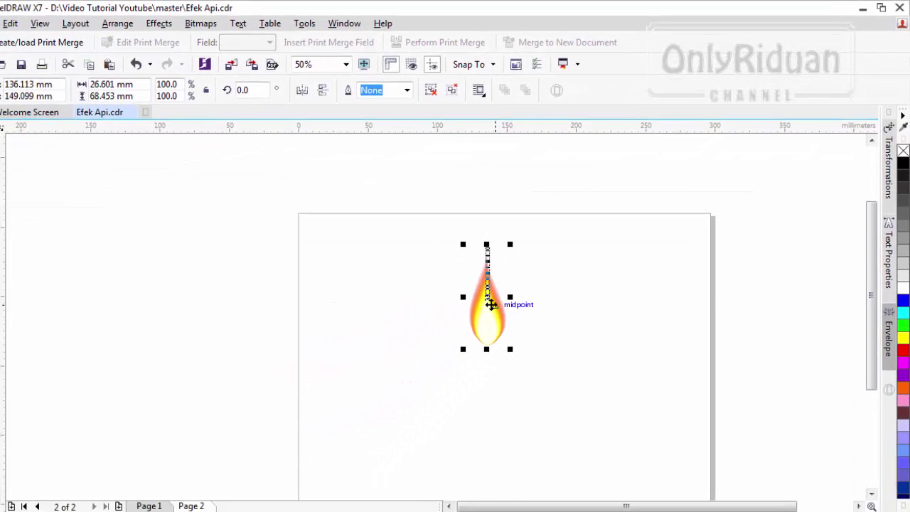
Move the flame group off the page to its left, and draw a rectangle about 297 by 123 mm across the page's lower part.
{"action": "left_click_drag", "start_coordinate": [490, 305], "coordinate": [180, 311]}
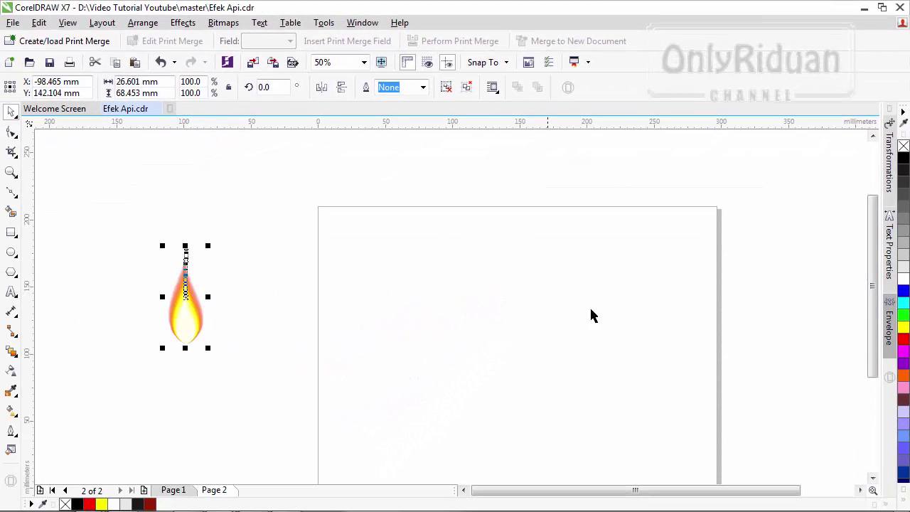
{"action": "left_click_drag", "start_coordinate": [873, 245], "coordinate": [876, 270]}
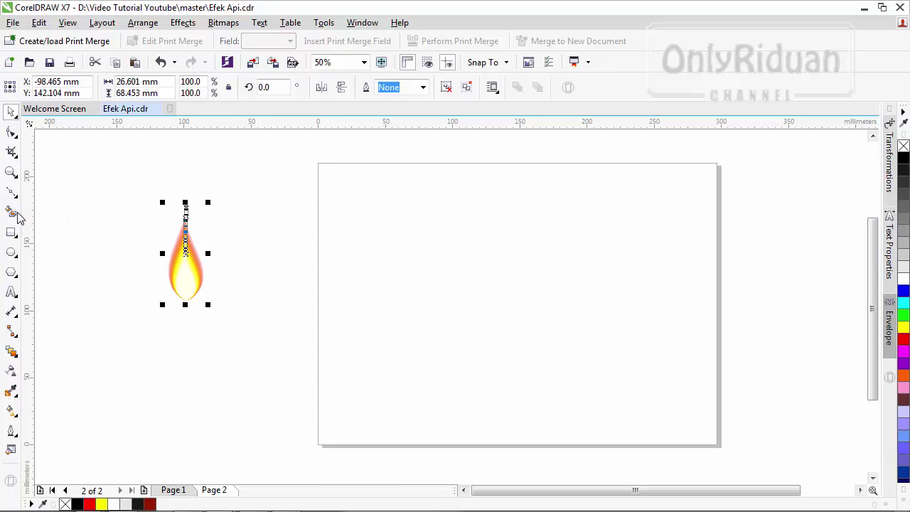
{"action": "left_click", "coordinate": [12, 232]}
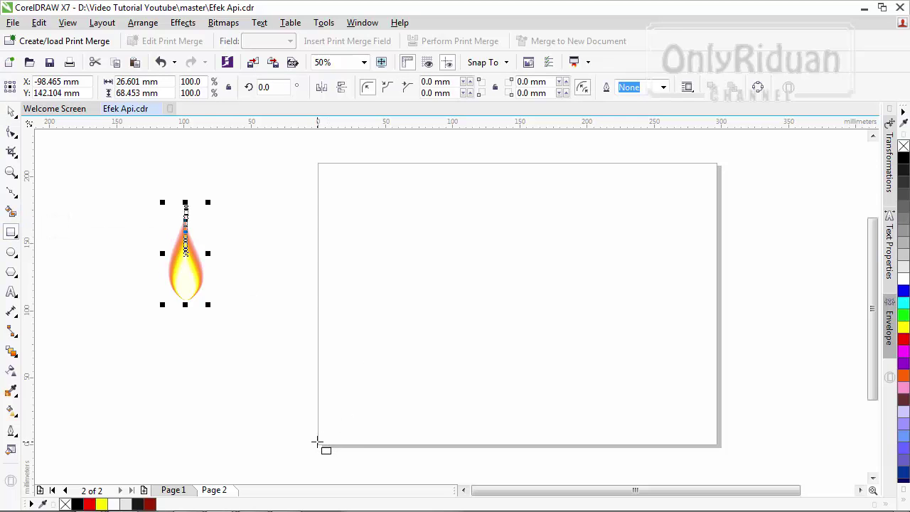
{"action": "left_click_drag", "start_coordinate": [318, 445], "coordinate": [717, 279]}
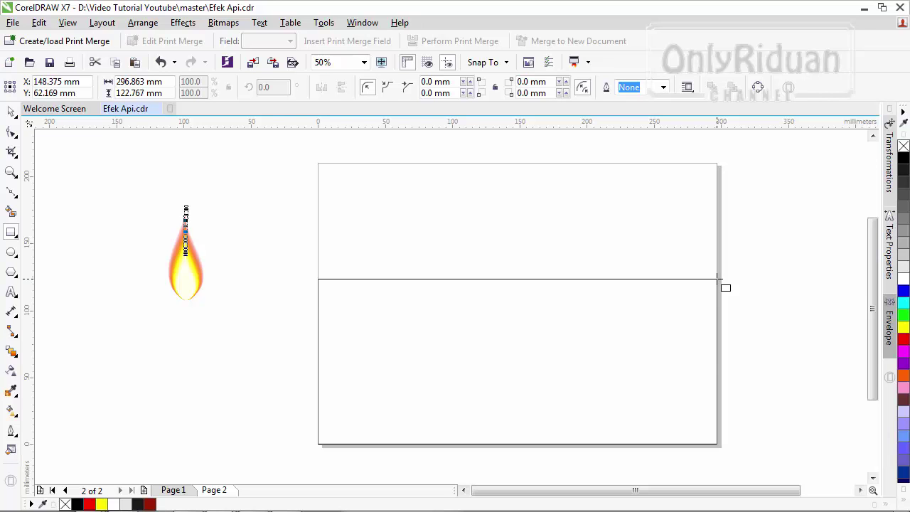
{"action": "left_click_drag", "start_coordinate": [718, 280], "coordinate": [717, 278]}
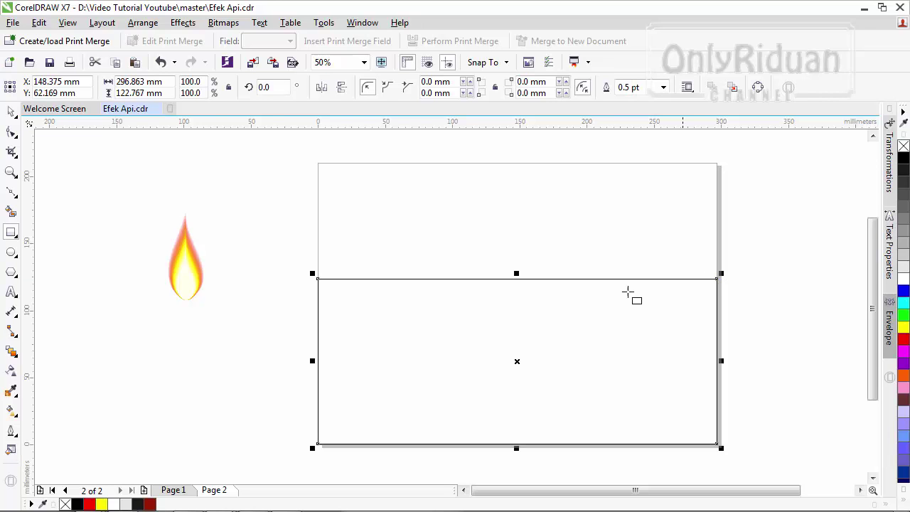
Convert the rectangle to curves and lower its upper-left corner node about 42 mm so the upper edge slants.
{"action": "left_click", "coordinate": [12, 133]}
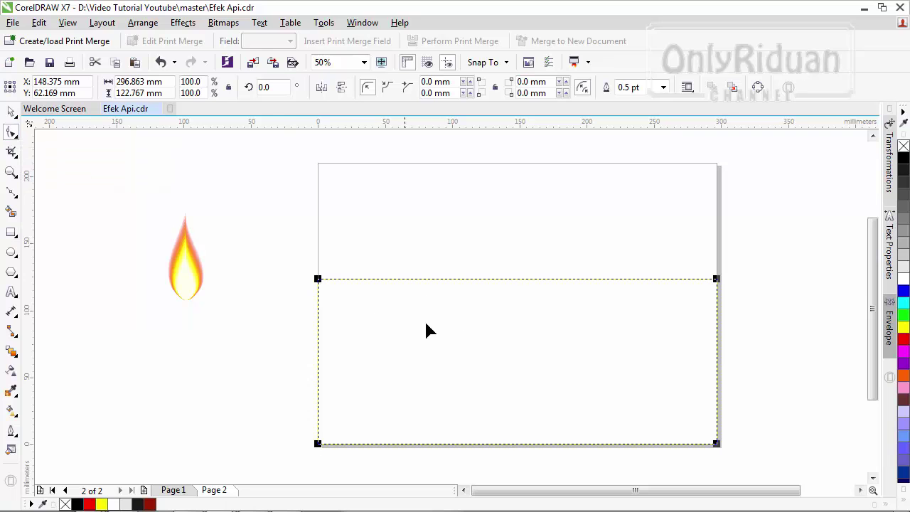
{"action": "right_click", "coordinate": [470, 306]}
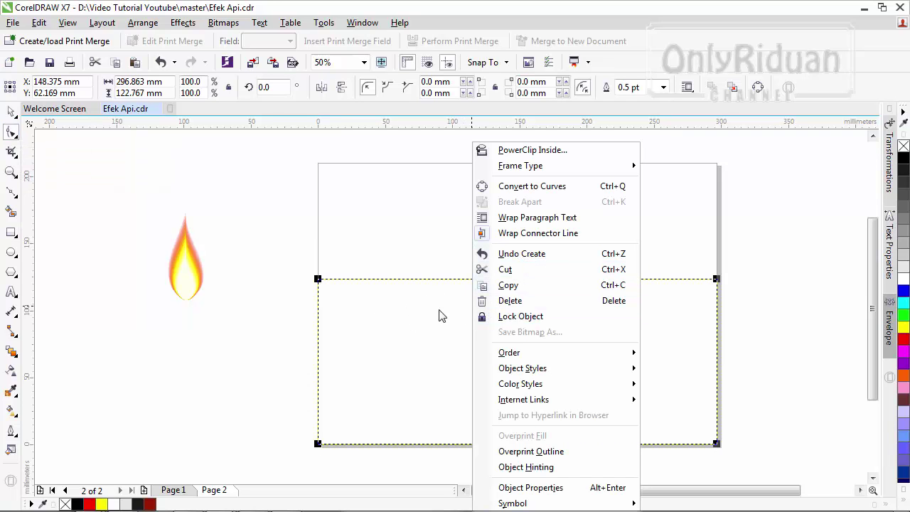
{"action": "left_click", "coordinate": [523, 188]}
{"action": "left_click_drag", "start_coordinate": [315, 280], "coordinate": [317, 334]}
Fill the slanted shape on the lower part of the page with black.
{"action": "left_click", "coordinate": [12, 112]}
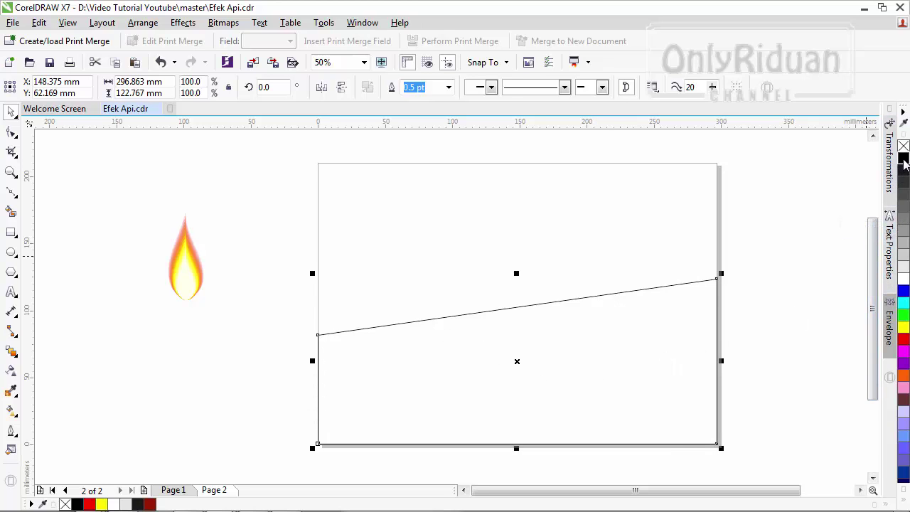
{"action": "left_click", "coordinate": [904, 157]}
{"action": "left_click", "coordinate": [730, 313]}
{"action": "left_click", "coordinate": [710, 315]}
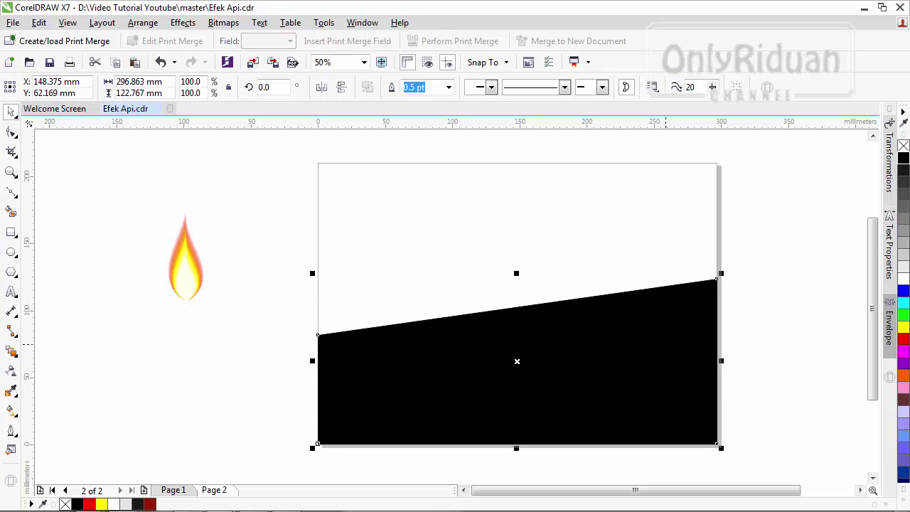
Draw a second rectangle about 297 by 87 mm across the page's upper part, down to the black shape's upper-right corner.
{"action": "left_click", "coordinate": [12, 234]}
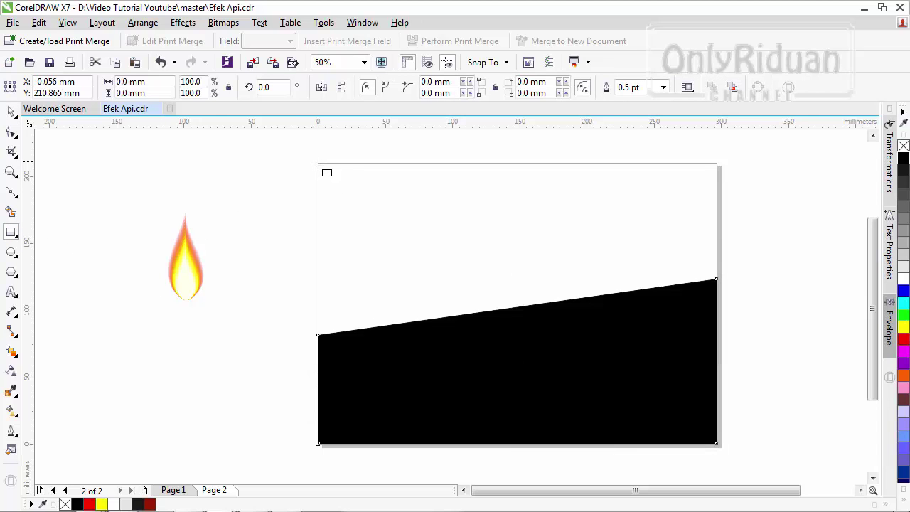
{"action": "left_click_drag", "start_coordinate": [317, 162], "coordinate": [716, 279]}
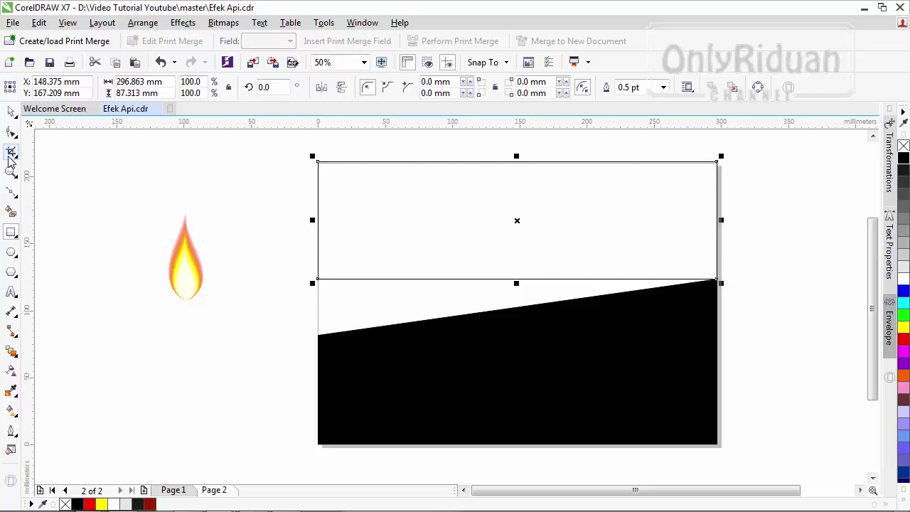
Convert the upper rectangle to curves and extend its lower-left corner node down to the black shape's upper-left corner.
{"action": "key", "text": "F10"}
{"action": "right_click", "coordinate": [495, 217]}
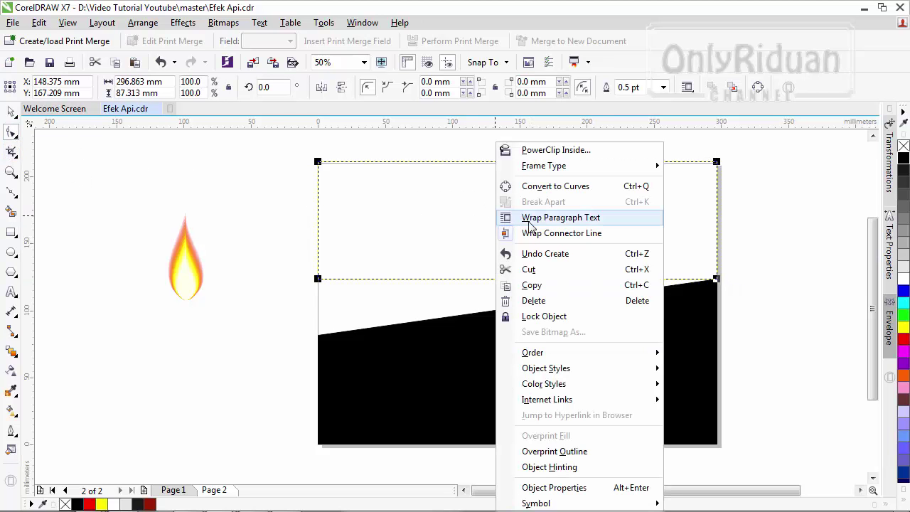
{"action": "left_click", "coordinate": [540, 185]}
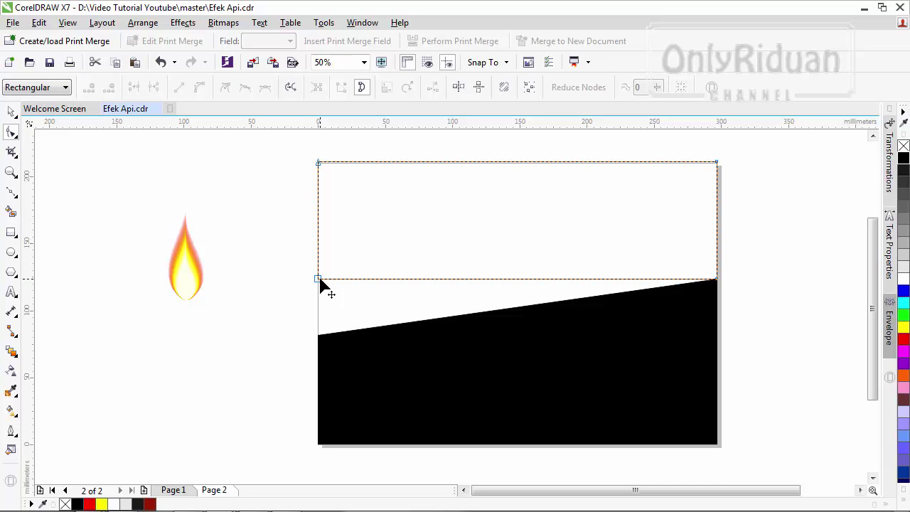
{"action": "left_click_drag", "start_coordinate": [318, 279], "coordinate": [317, 334]}
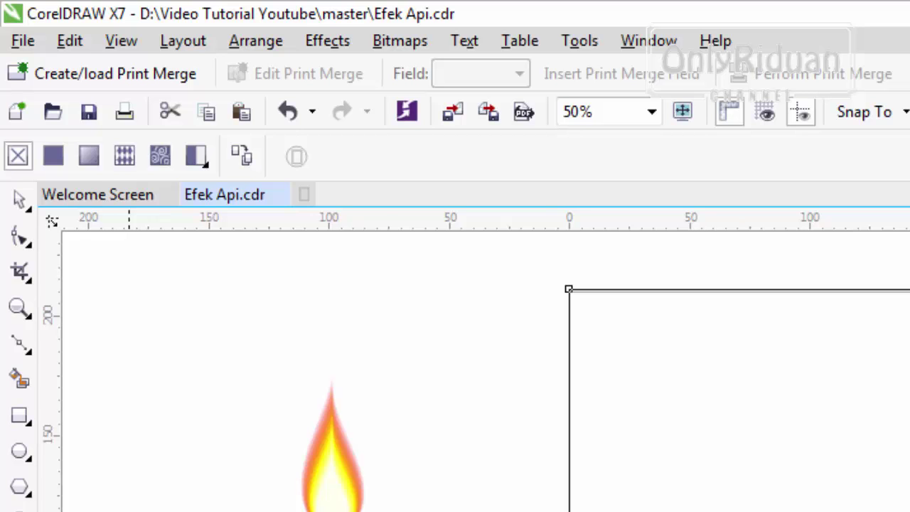
Apply a black-to-white linear fountain fill to the upper shape, running from its upper edge down past the slanted edge.
{"action": "left_click", "coordinate": [86, 158]}
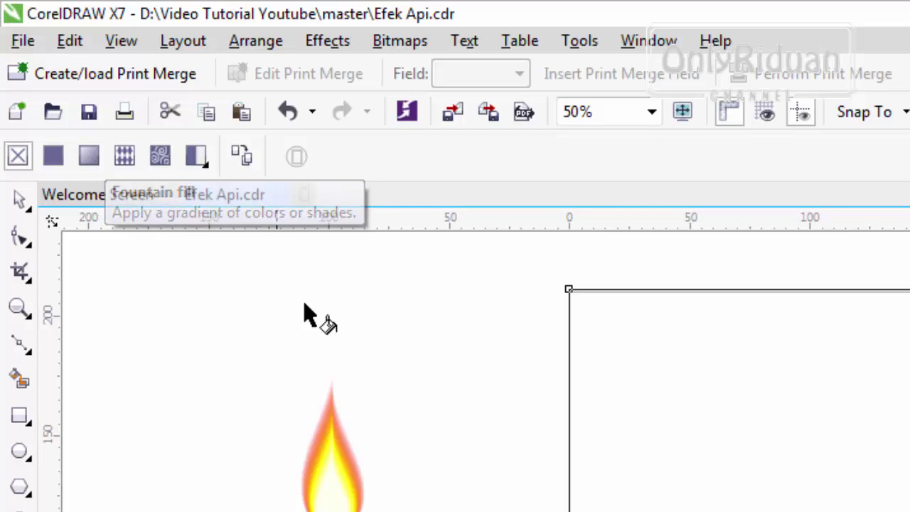
{"action": "left_click", "coordinate": [87, 158]}
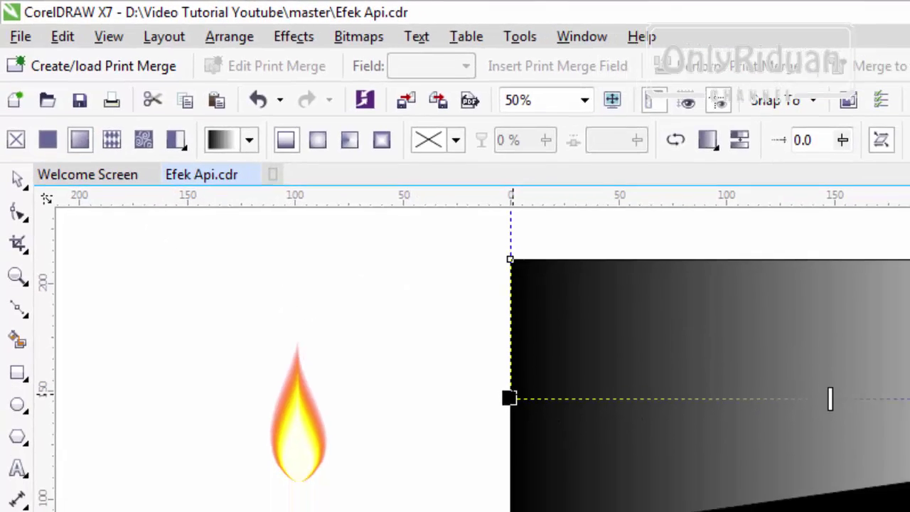
{"action": "left_click_drag", "start_coordinate": [572, 443], "coordinate": [860, 305]}
{"action": "mouse_move", "coordinate": [480, 170]}
{"action": "left_mouse_down"}
{"action": "mouse_move", "coordinate": [481, 159]}
{"action": "mouse_move", "coordinate": [493, 160]}
{"action": "left_mouse_up"}
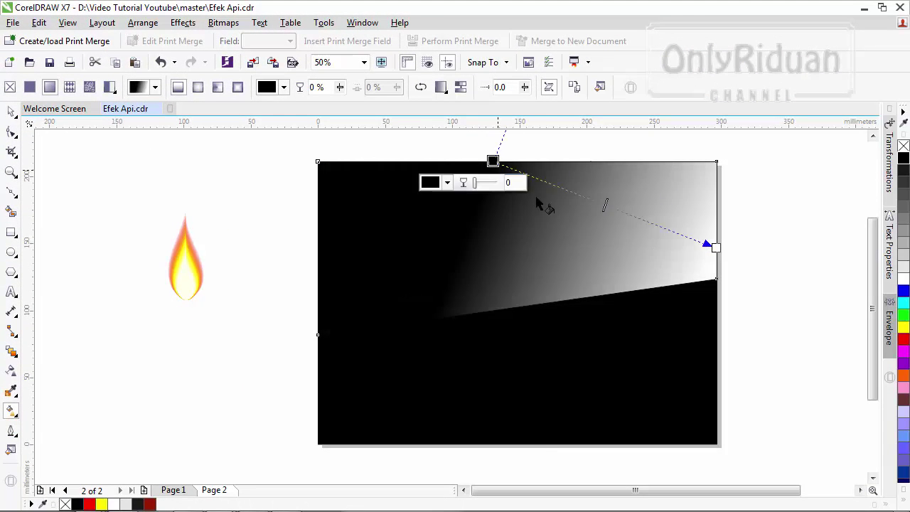
{"action": "left_click_drag", "start_coordinate": [716, 245], "coordinate": [529, 351]}
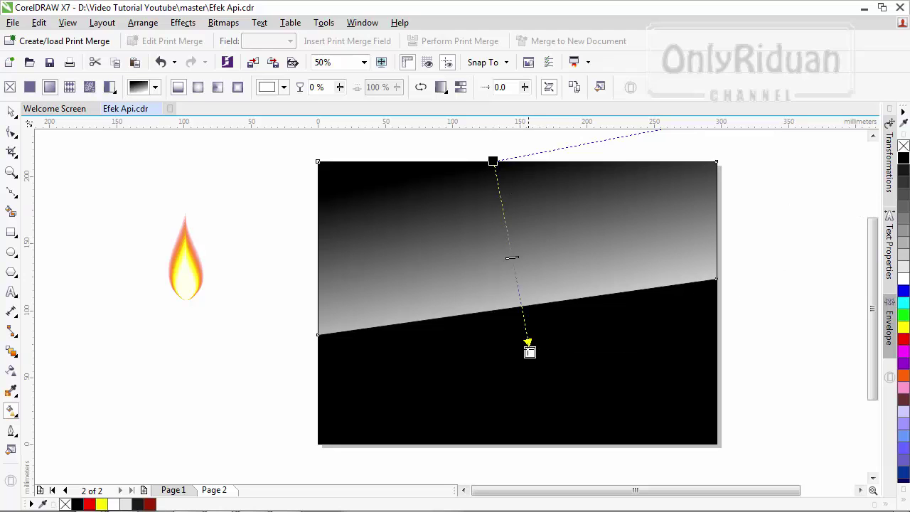
{"action": "left_click_drag", "start_coordinate": [530, 351], "coordinate": [539, 410]}
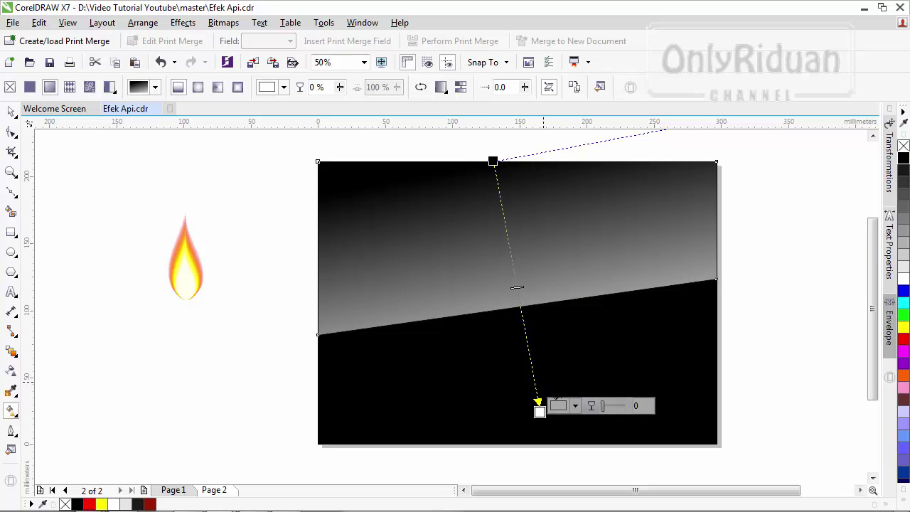
Check the reference on Page 1, and give Page 2's lower shape a linear fountain fill with black starting just below the slanted edge and white above the page.
{"action": "left_click", "coordinate": [178, 490]}
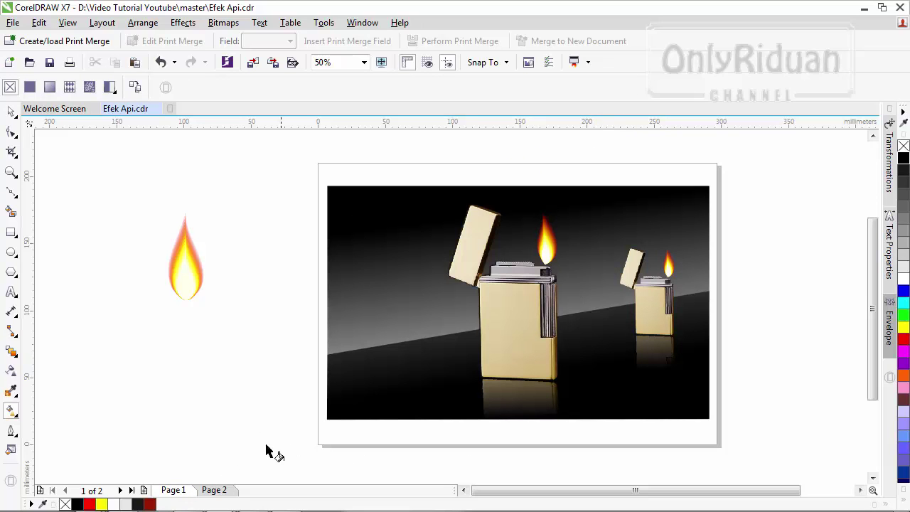
{"action": "left_click", "coordinate": [215, 490]}
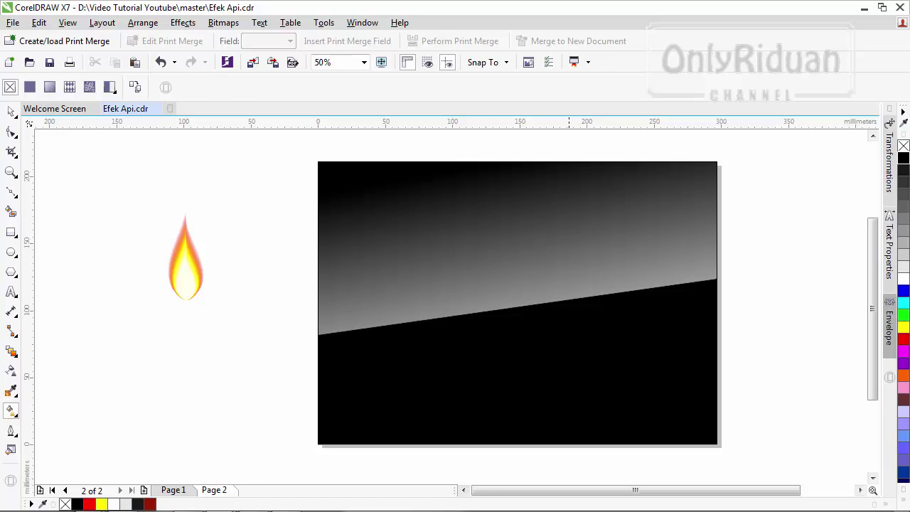
{"action": "left_click", "coordinate": [572, 370]}
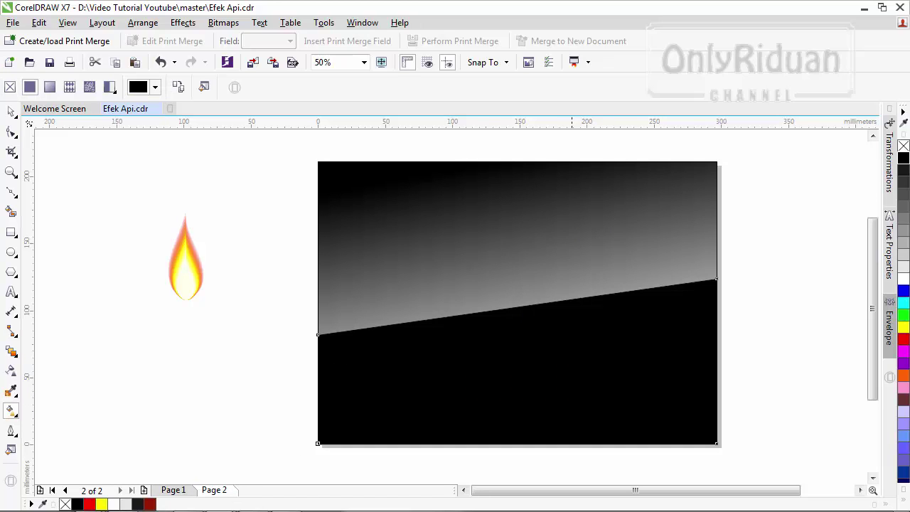
{"action": "left_click", "coordinate": [49, 86]}
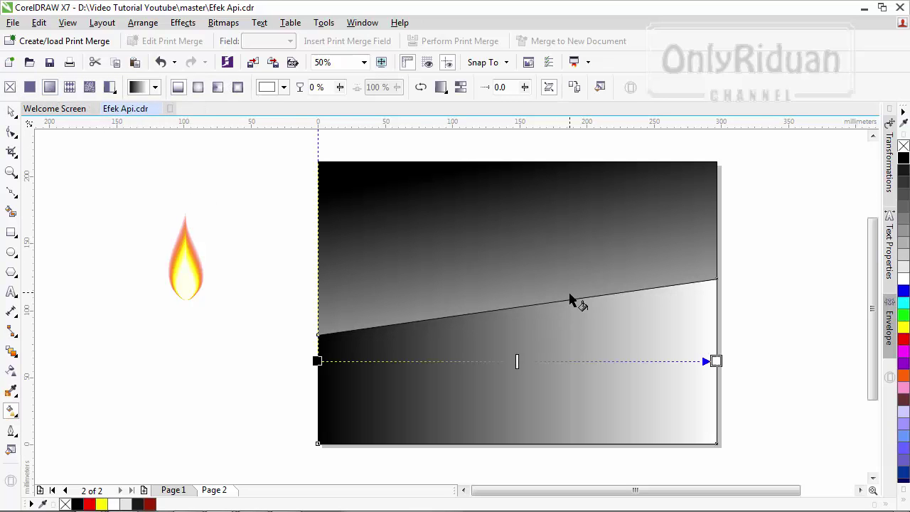
{"action": "left_click_drag", "start_coordinate": [316, 361], "coordinate": [536, 427]}
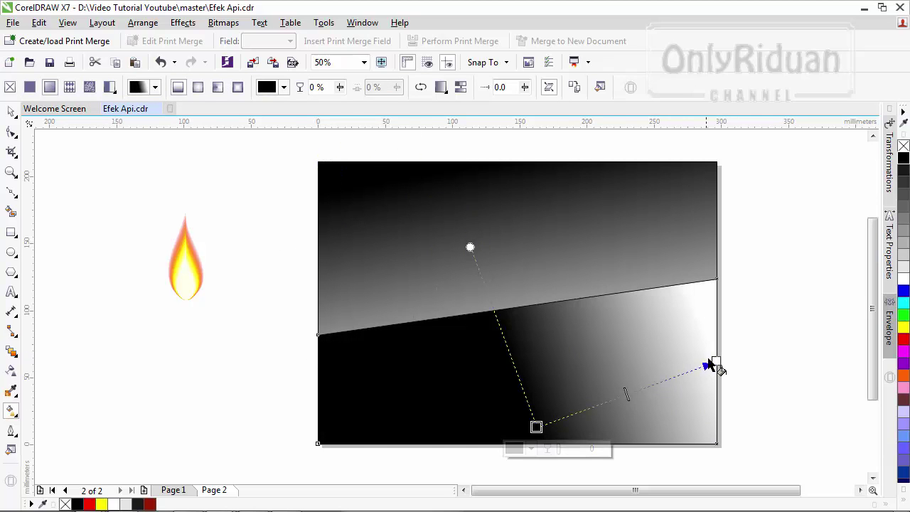
{"action": "left_click_drag", "start_coordinate": [711, 366], "coordinate": [462, 153]}
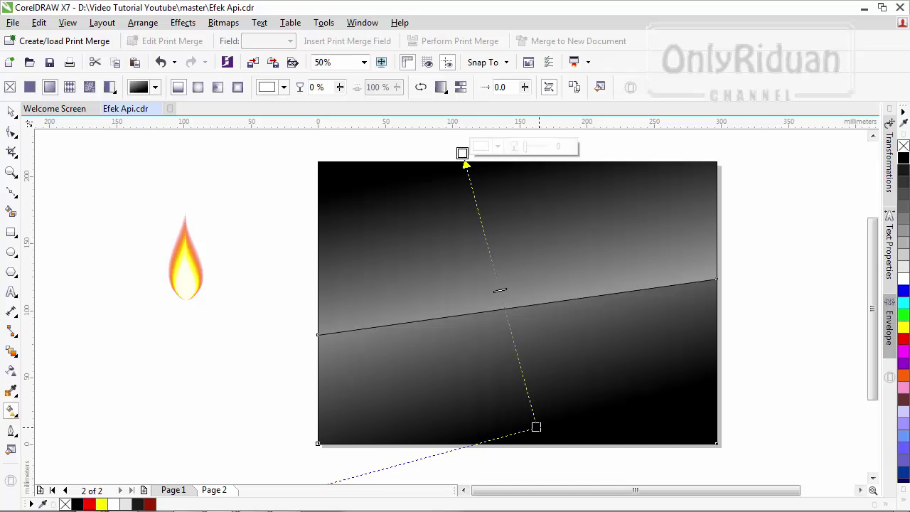
{"action": "left_click_drag", "start_coordinate": [536, 426], "coordinate": [501, 354]}
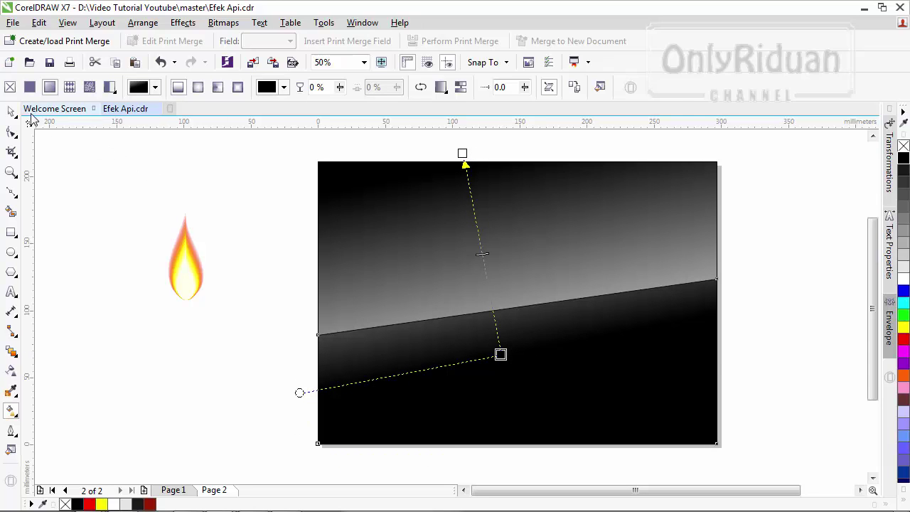
Select both background shapes, remove their outlines and deselect them.
{"action": "left_click", "coordinate": [11, 112]}
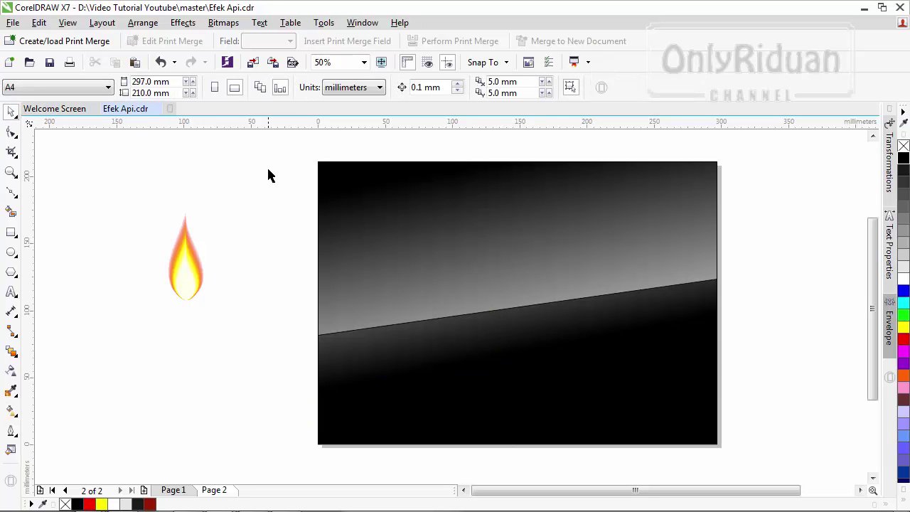
{"action": "left_click_drag", "start_coordinate": [316, 168], "coordinate": [736, 452]}
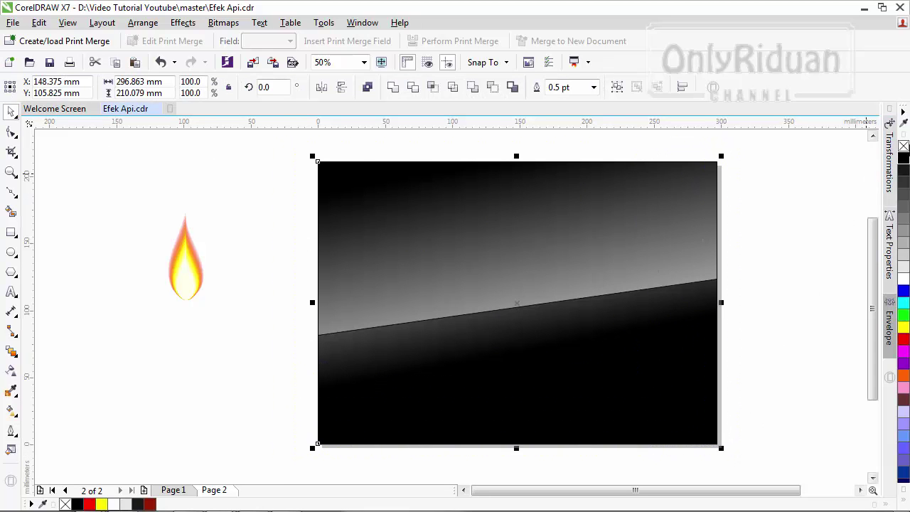
{"action": "right_click", "coordinate": [904, 146]}
{"action": "left_click", "coordinate": [772, 242]}
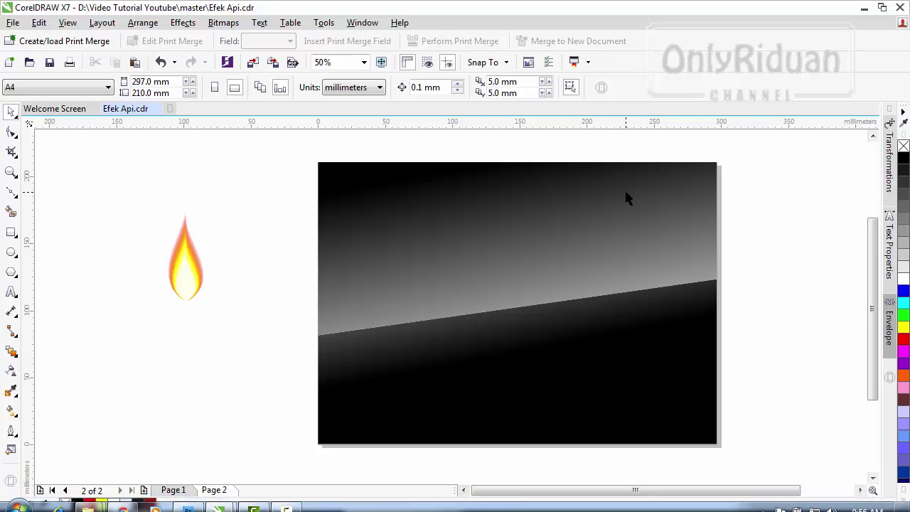
Bring the lighter image Korek Api.png from the desktop into Efek Api.cdr, placing it near the flame.
{"action": "left_click", "coordinate": [866, 10]}
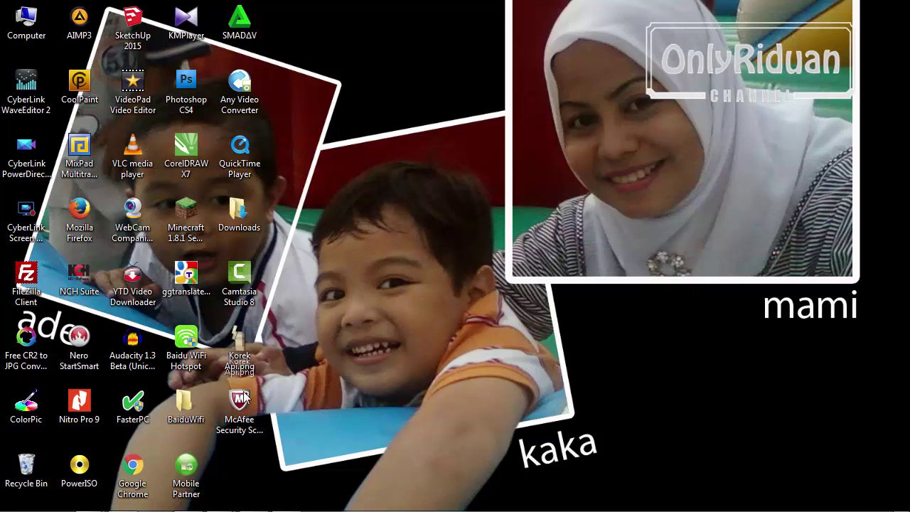
{"action": "left_click", "coordinate": [253, 501]}
{"action": "mouse_move", "coordinate": [222, 501]}
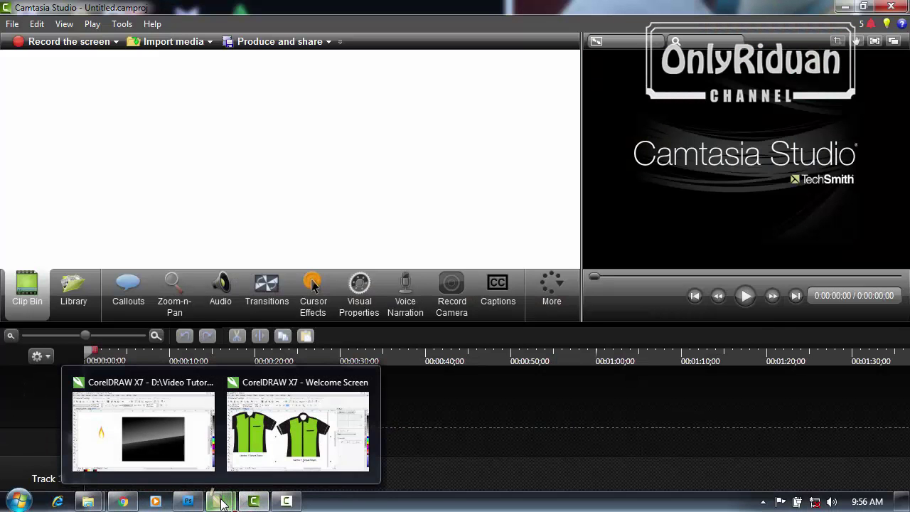
{"action": "left_click", "coordinate": [188, 423]}
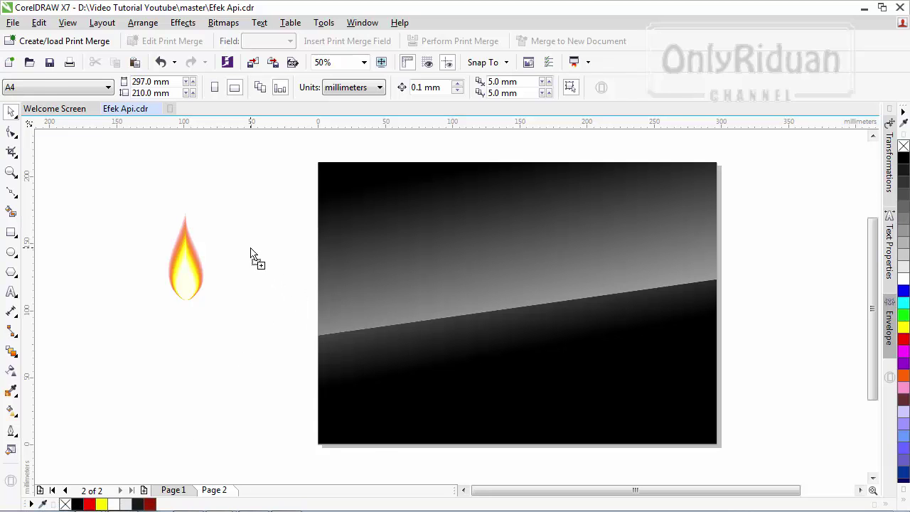
{"action": "left_click_drag", "start_coordinate": [250, 256], "coordinate": [250, 256]}
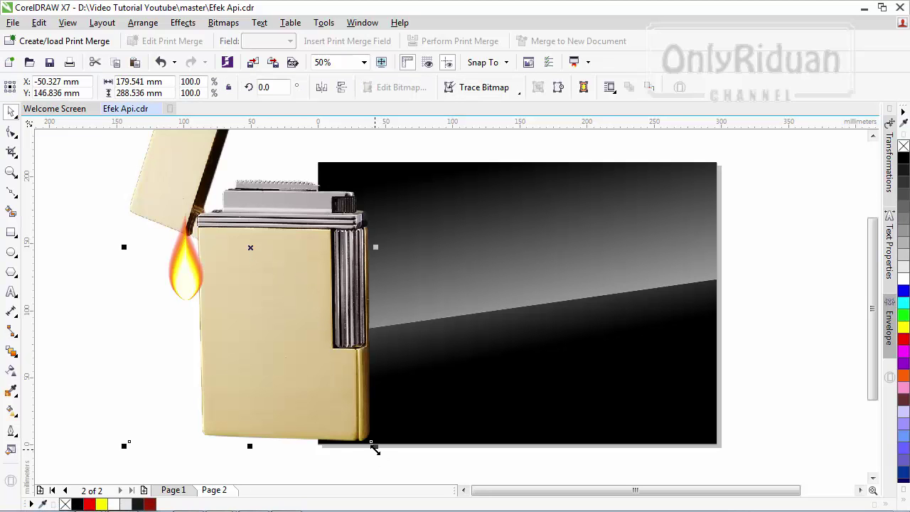
Scale the lighter image down to about 67 by 108 mm and position it on the dark background, left of the page's centre.
{"action": "left_click_drag", "start_coordinate": [374, 449], "coordinate": [237, 260]}
{"action": "left_click_drag", "start_coordinate": [189, 162], "coordinate": [498, 379]}
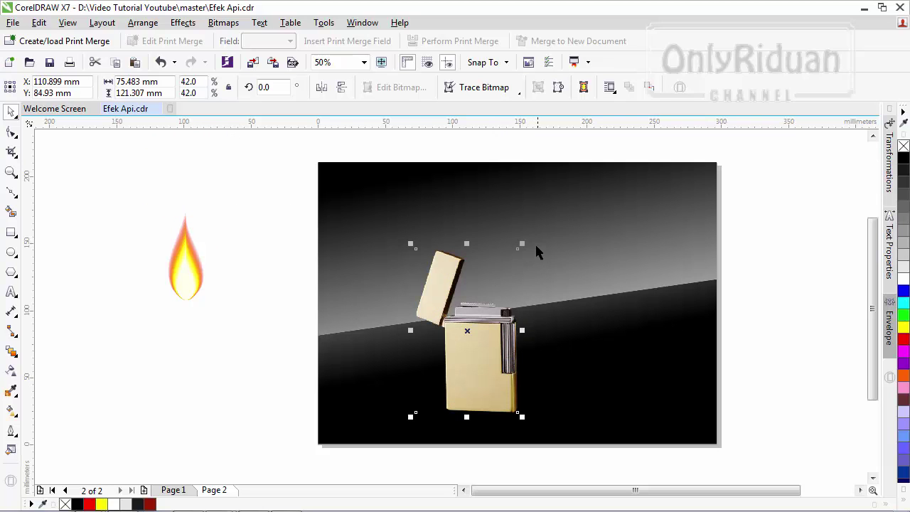
{"action": "left_click_drag", "start_coordinate": [522, 246], "coordinate": [509, 263]}
{"action": "left_click_drag", "start_coordinate": [478, 363], "coordinate": [478, 348]}
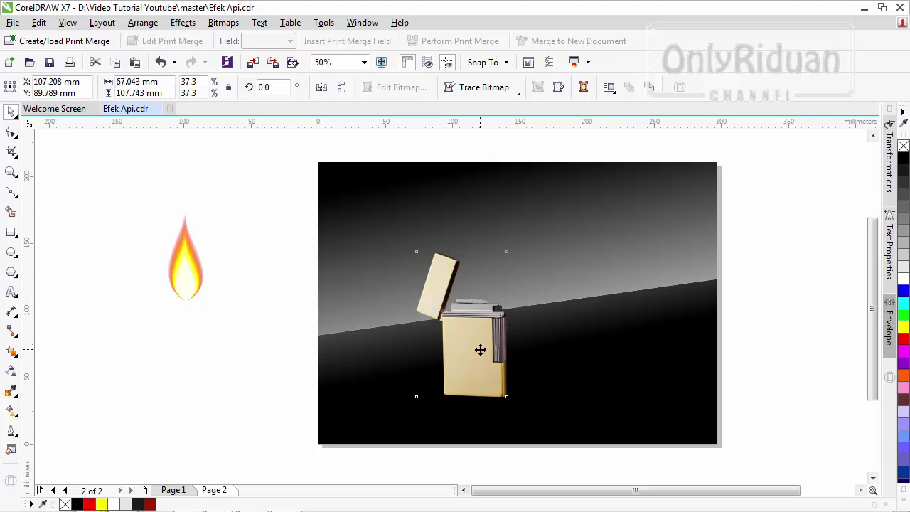
Scale the flame down to about 18 by 47 mm, place it just above the lighter's burner and deselect it.
{"action": "left_click", "coordinate": [185, 262]}
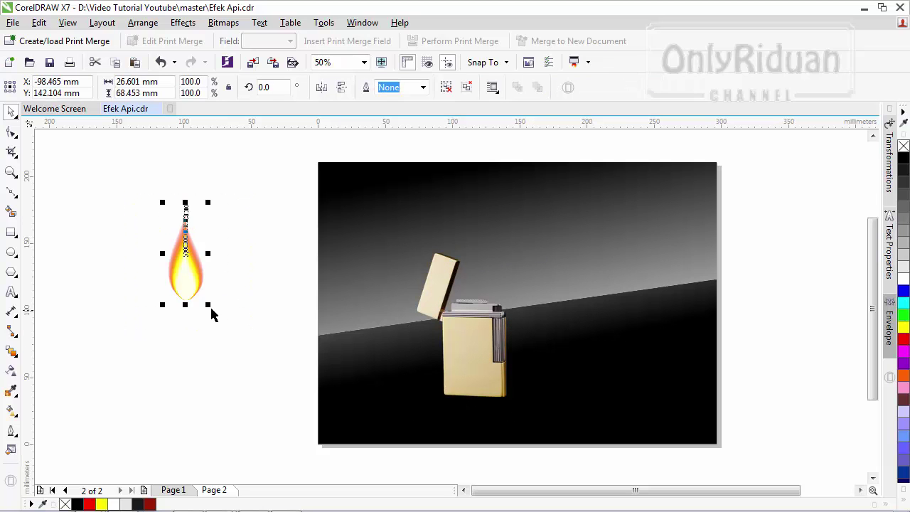
{"action": "left_click_drag", "start_coordinate": [211, 308], "coordinate": [203, 325]}
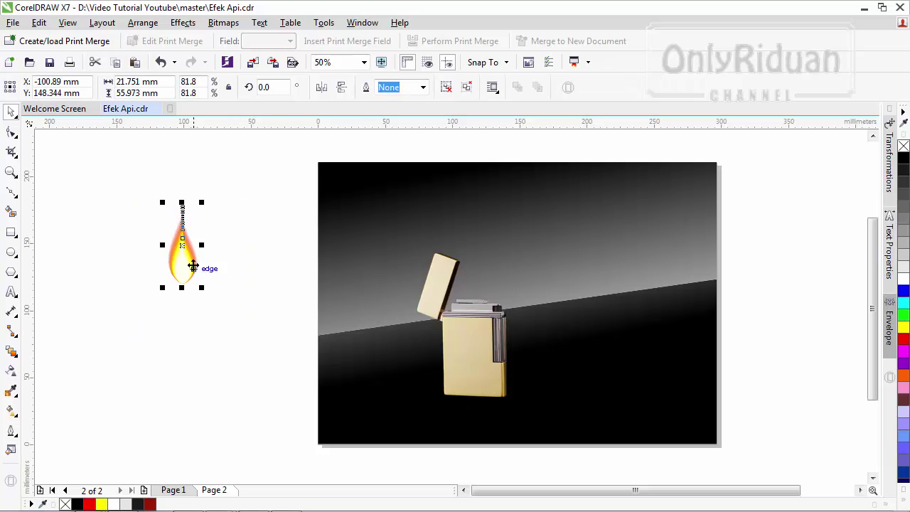
{"action": "left_click_drag", "start_coordinate": [189, 259], "coordinate": [495, 261]}
{"action": "left_click", "coordinate": [281, 267]}
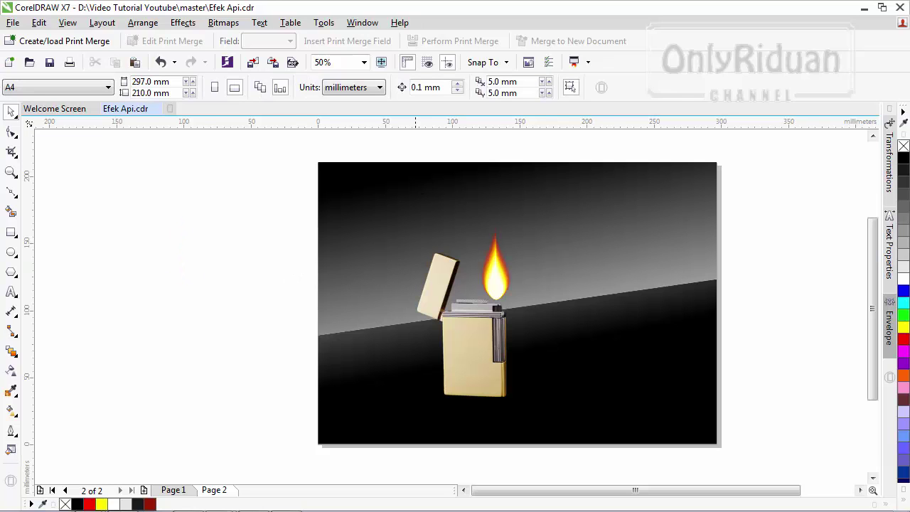
{"action": "left_click", "coordinate": [507, 259]}
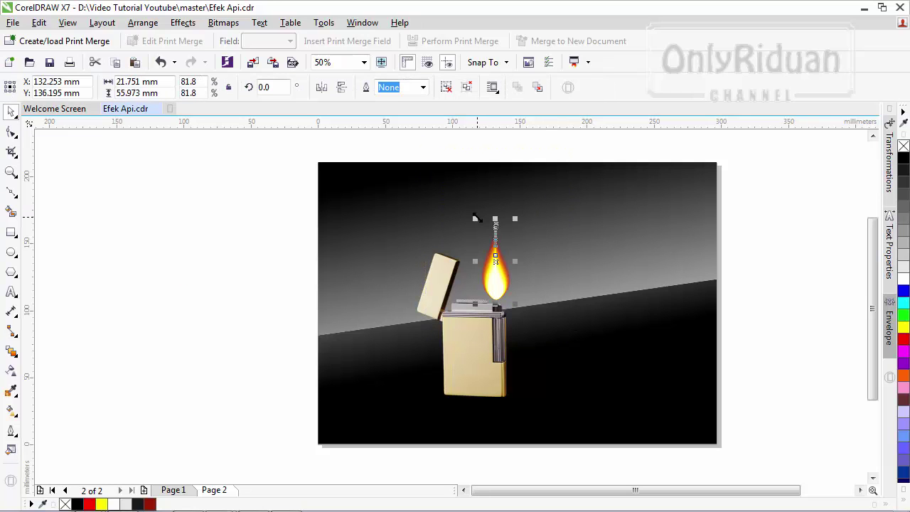
{"action": "left_click_drag", "start_coordinate": [475, 218], "coordinate": [482, 224]}
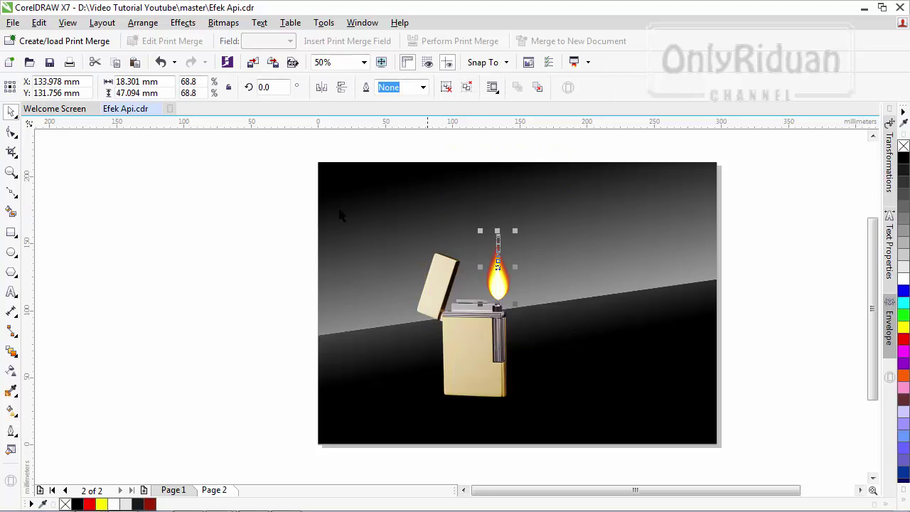
{"action": "left_click", "coordinate": [295, 278]}
Duplicate the lighter with its flame, scale the copy to about 45 by 78 mm and place it right of the original across the slanted edge.
{"action": "left_click_drag", "start_coordinate": [363, 138], "coordinate": [562, 430]}
{"action": "left_click_drag", "start_coordinate": [498, 340], "coordinate": [632, 295]}
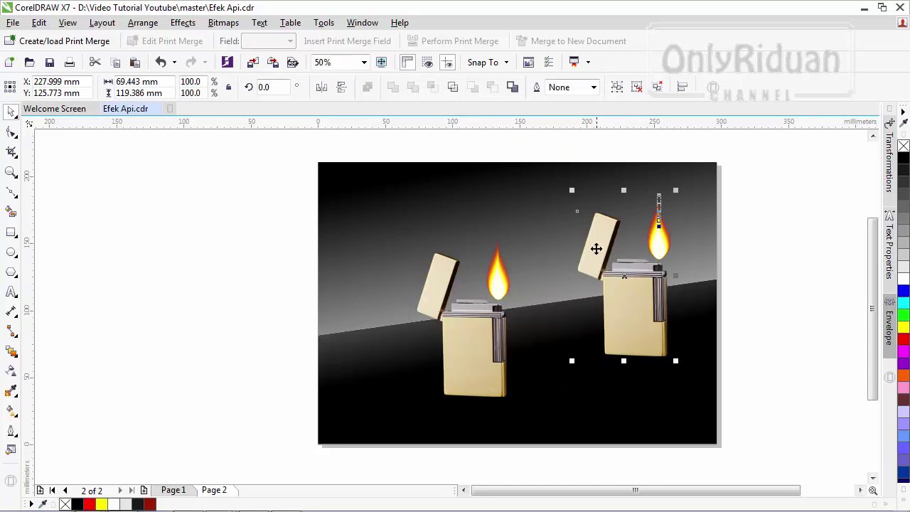
{"action": "left_click_drag", "start_coordinate": [572, 190], "coordinate": [604, 245]}
{"action": "left_click_drag", "start_coordinate": [657, 329], "coordinate": [641, 323]}
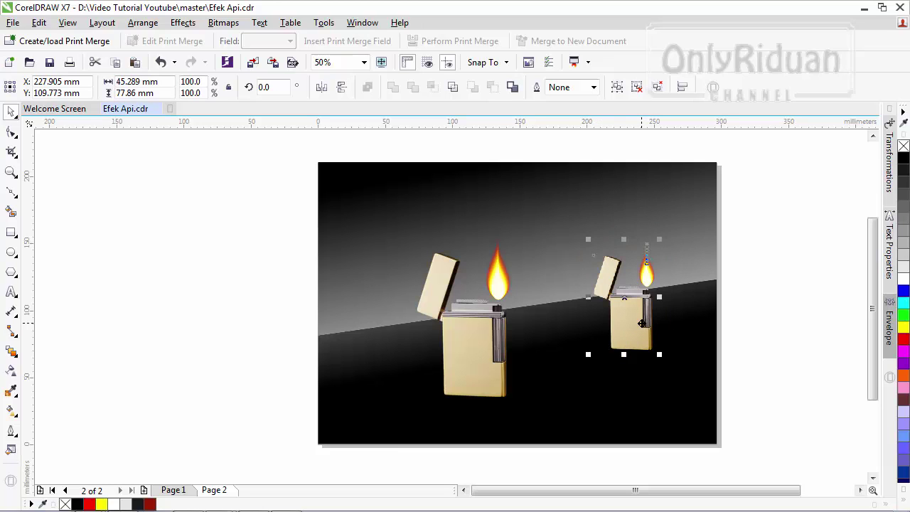
{"action": "left_click_drag", "start_coordinate": [641, 323], "coordinate": [631, 320]}
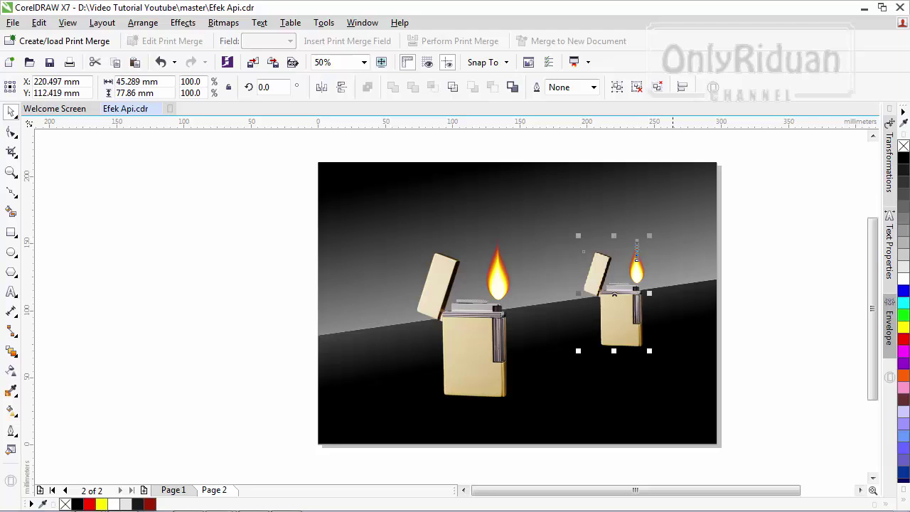
{"action": "left_click", "coordinate": [792, 302]}
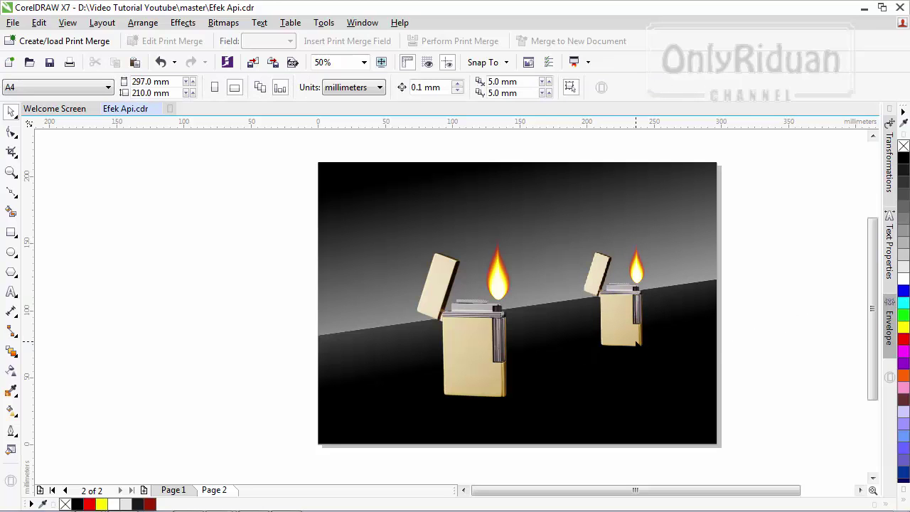
Duplicate the large lighter without its flame, mirror the copy vertically and move it beneath the original.
{"action": "left_click", "coordinate": [491, 364]}
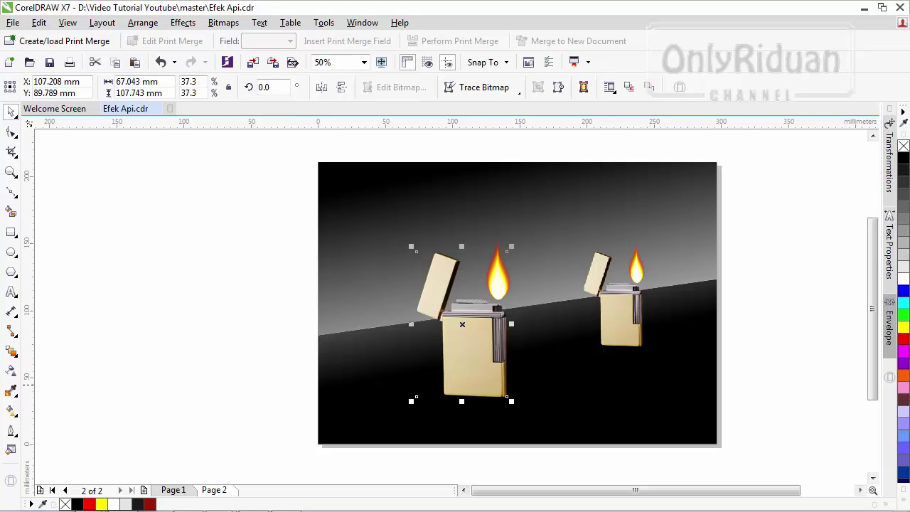
{"action": "left_click_drag", "start_coordinate": [481, 345], "coordinate": [348, 345]}
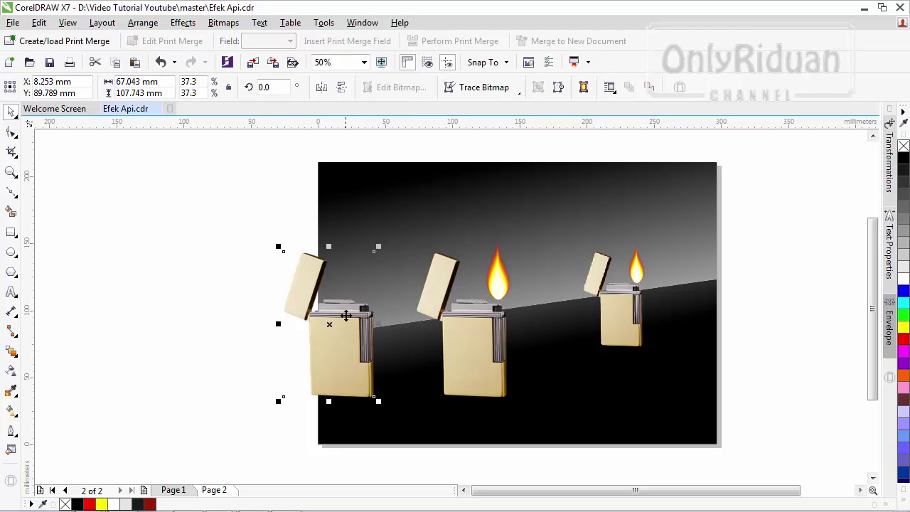
{"action": "left_click", "coordinate": [341, 87]}
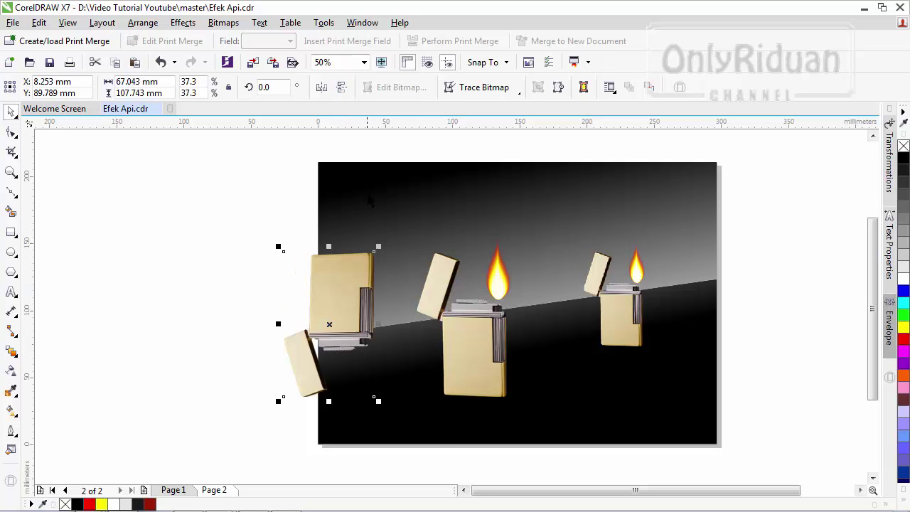
{"action": "left_click_drag", "start_coordinate": [334, 282], "coordinate": [470, 433]}
Fine-tune the flipped copy's position so that it lines up directly under the large lighter's base.
{"action": "left_click_drag", "start_coordinate": [876, 305], "coordinate": [877, 342]}
{"action": "left_click_drag", "start_coordinate": [497, 368], "coordinate": [494, 362]}
{"action": "scroll", "coordinate": [491, 347], "scroll_direction": "up", "scroll_amount": 1}
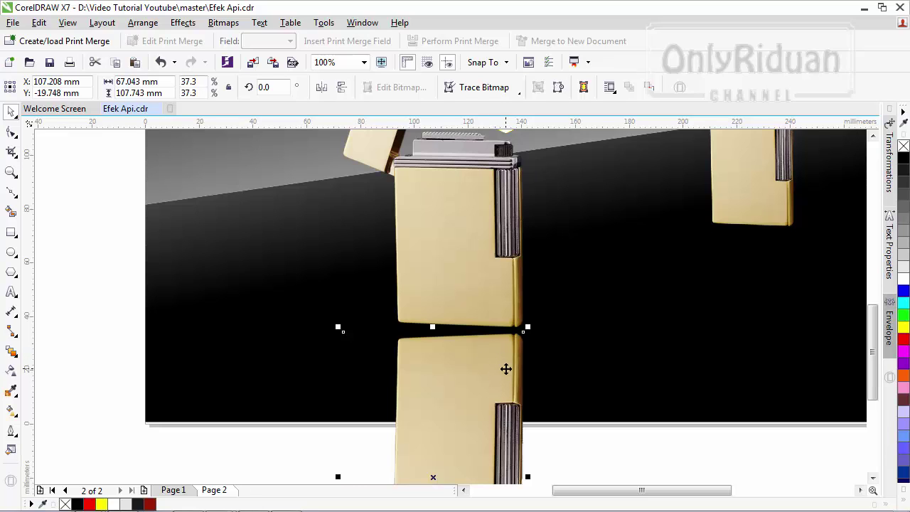
{"action": "left_click_drag", "start_coordinate": [871, 339], "coordinate": [873, 369]}
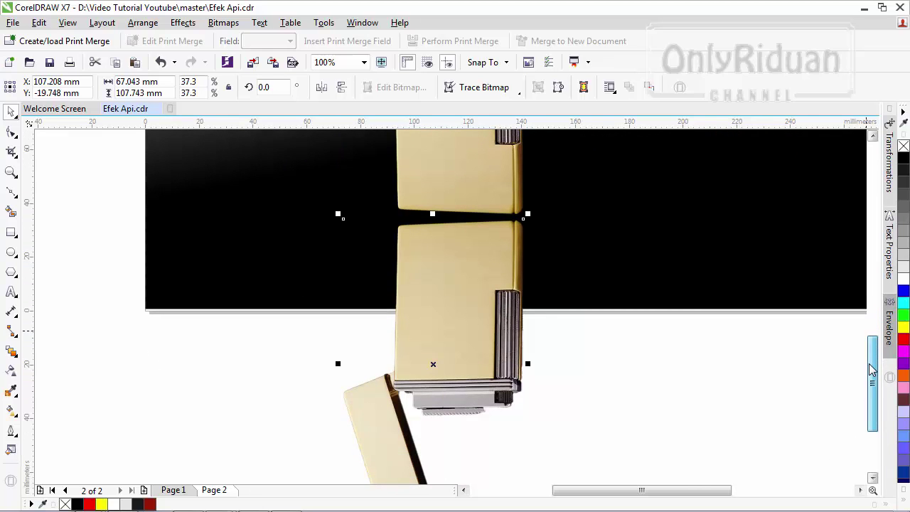
{"action": "mouse_move", "coordinate": [475, 286]}
{"action": "left_mouse_down"}
{"action": "mouse_move", "coordinate": [479, 278]}
{"action": "mouse_move", "coordinate": [476, 287]}
{"action": "left_mouse_up"}
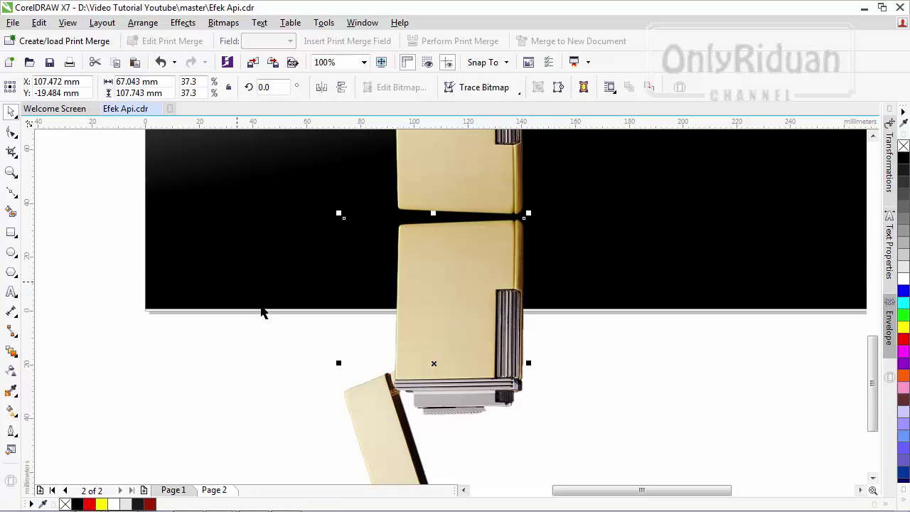
Check the reflection on Page 1, and skew Page 2's flipped lighter horizontally so its lower end shifts right, to about 77 mm overall width.
{"action": "left_click", "coordinate": [172, 489]}
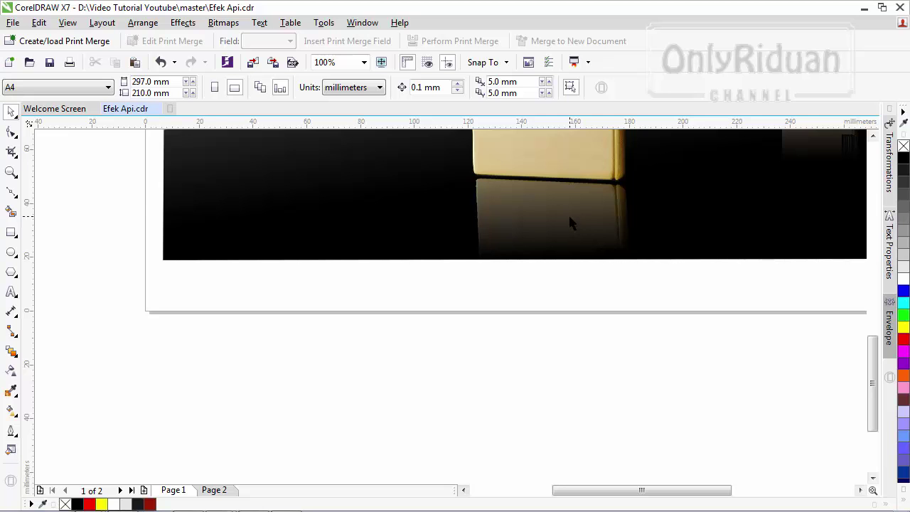
{"action": "scroll", "coordinate": [867, 320], "scroll_direction": "up", "scroll_amount": 5}
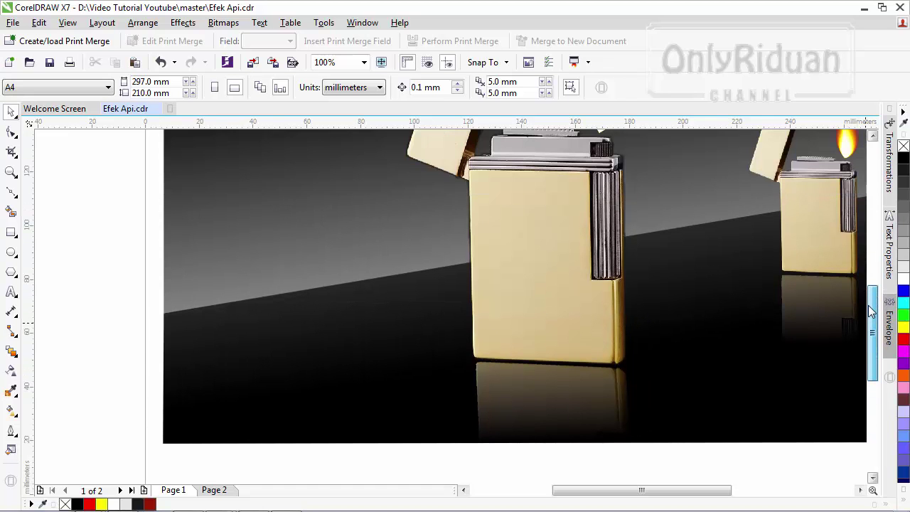
{"action": "left_click_drag", "start_coordinate": [870, 311], "coordinate": [870, 332]}
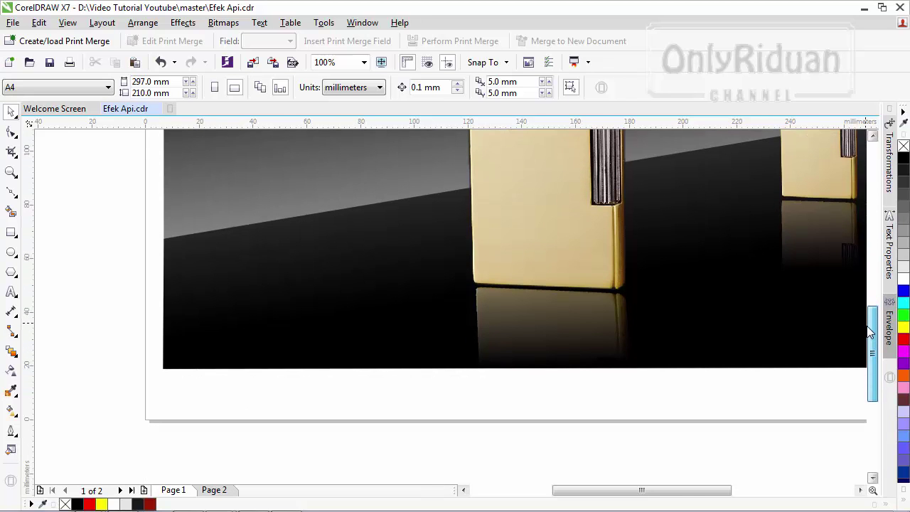
{"action": "left_click", "coordinate": [215, 489]}
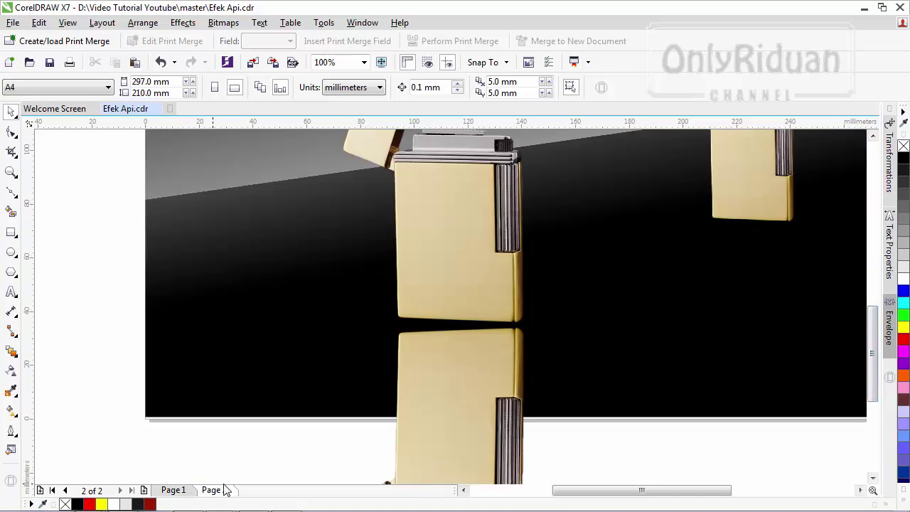
{"action": "left_click", "coordinate": [479, 394]}
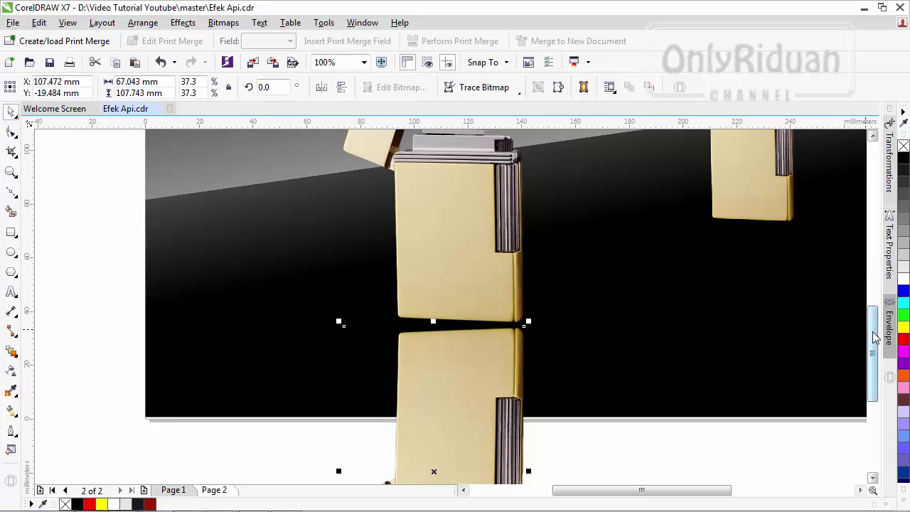
{"action": "left_click_drag", "start_coordinate": [874, 340], "coordinate": [877, 371]}
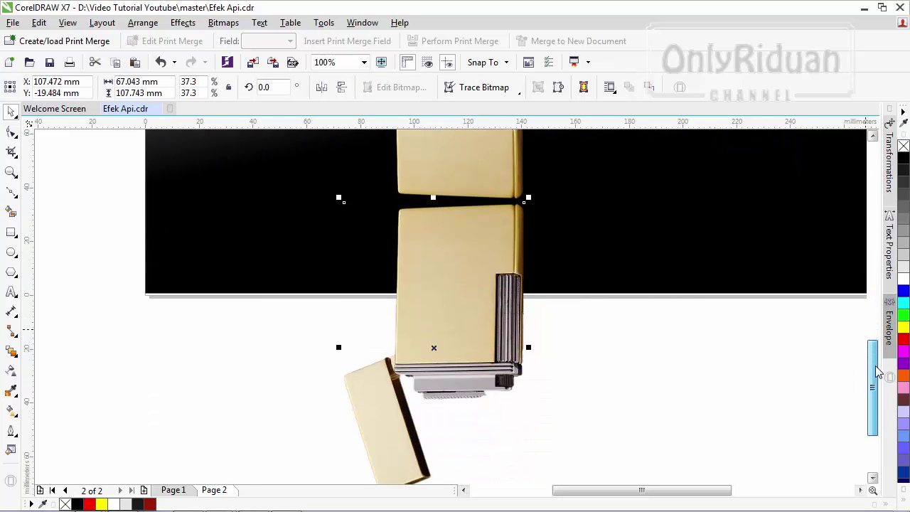
{"action": "left_click", "coordinate": [435, 349]}
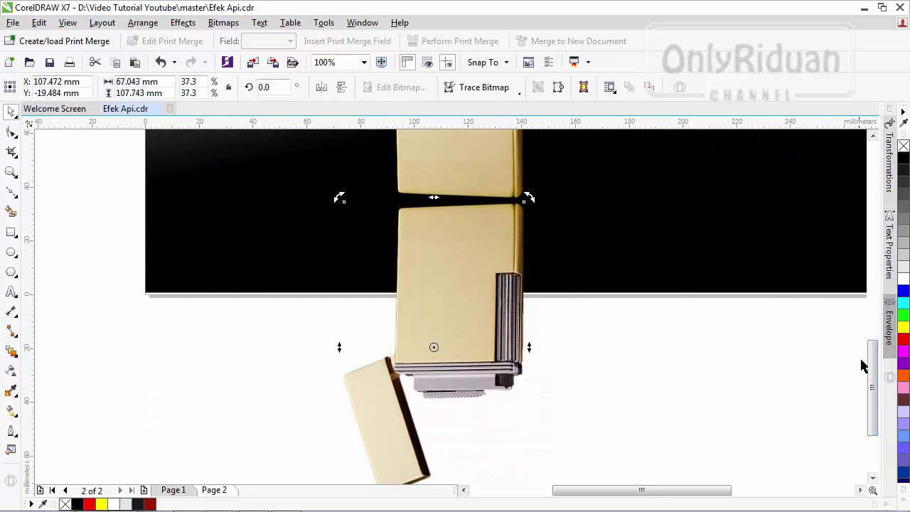
{"action": "scroll", "coordinate": [874, 375], "scroll_direction": "down", "scroll_amount": 3}
{"action": "scroll", "coordinate": [533, 291], "scroll_direction": "down", "scroll_amount": 1}
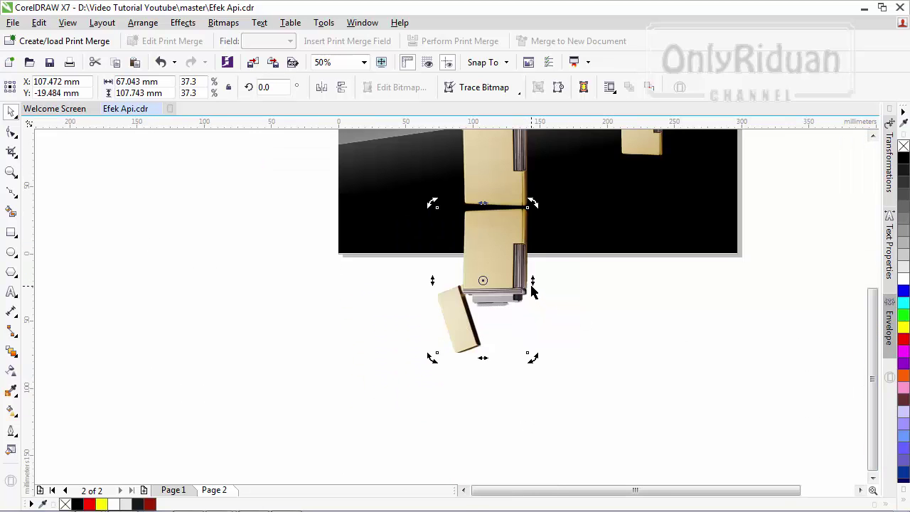
{"action": "left_click_drag", "start_coordinate": [486, 359], "coordinate": [497, 358]}
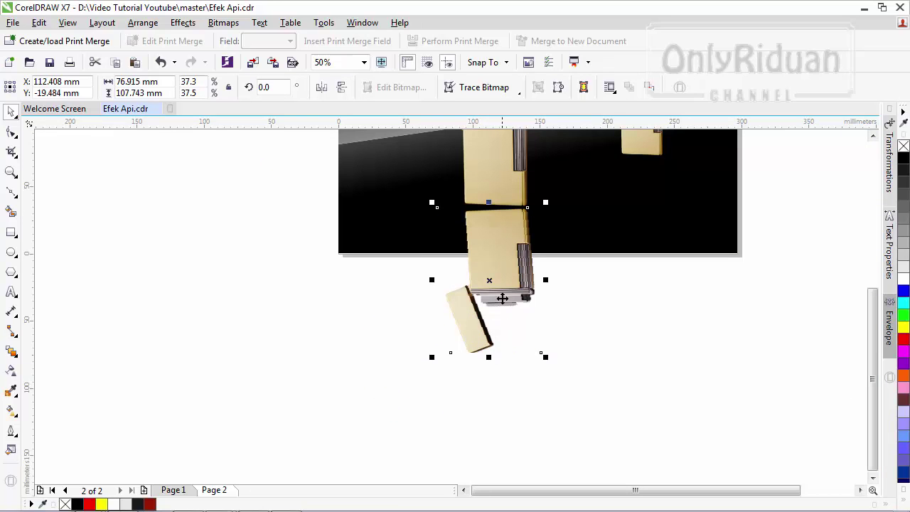
Reduce the flipped lighter's horizontal skew to about 71 mm overall width, and skew it vertically until its edge runs parallel to the original's base.
{"action": "left_click", "coordinate": [504, 279]}
{"action": "left_click", "coordinate": [505, 278]}
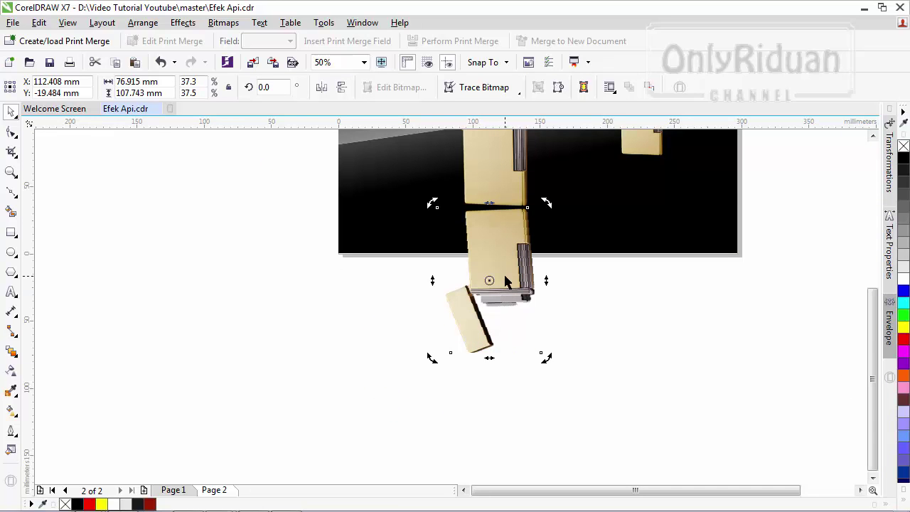
{"action": "scroll", "coordinate": [878, 337], "scroll_direction": "up", "scroll_amount": 3}
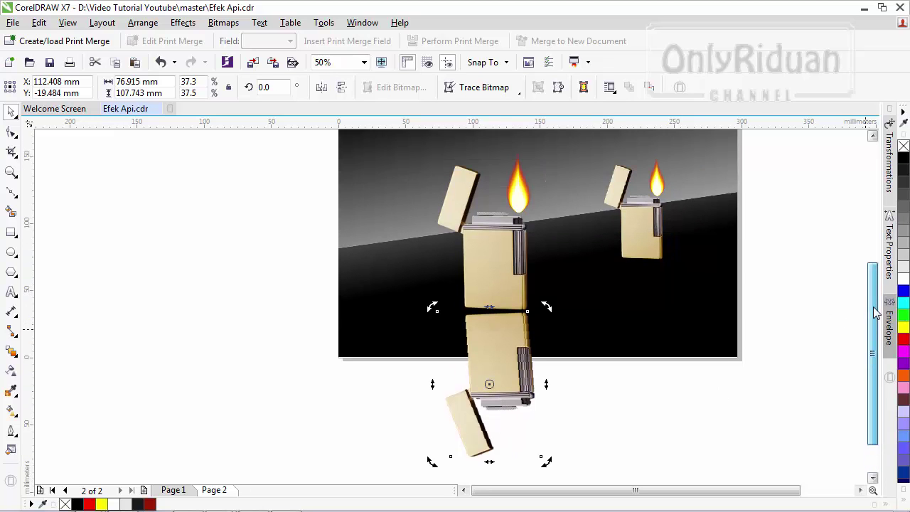
{"action": "scroll", "coordinate": [864, 327], "scroll_direction": "down", "scroll_amount": 1}
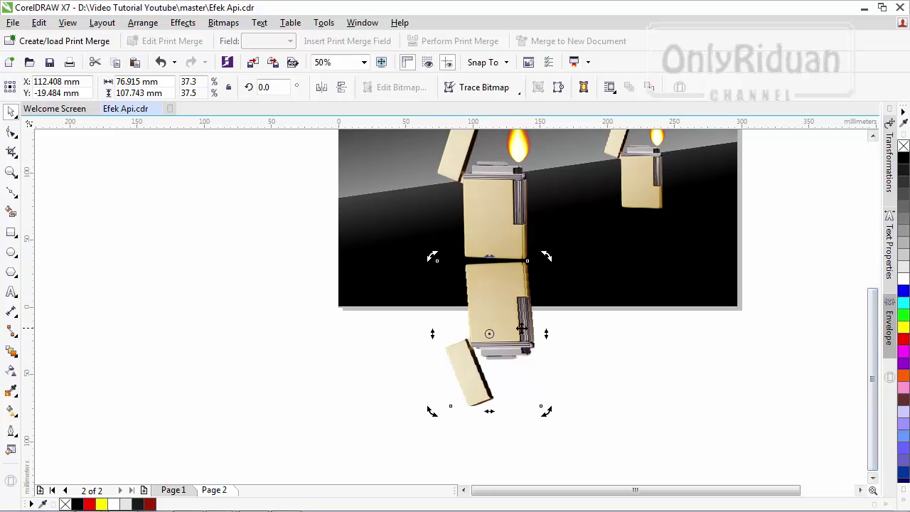
{"action": "left_click_drag", "start_coordinate": [487, 407], "coordinate": [482, 409]}
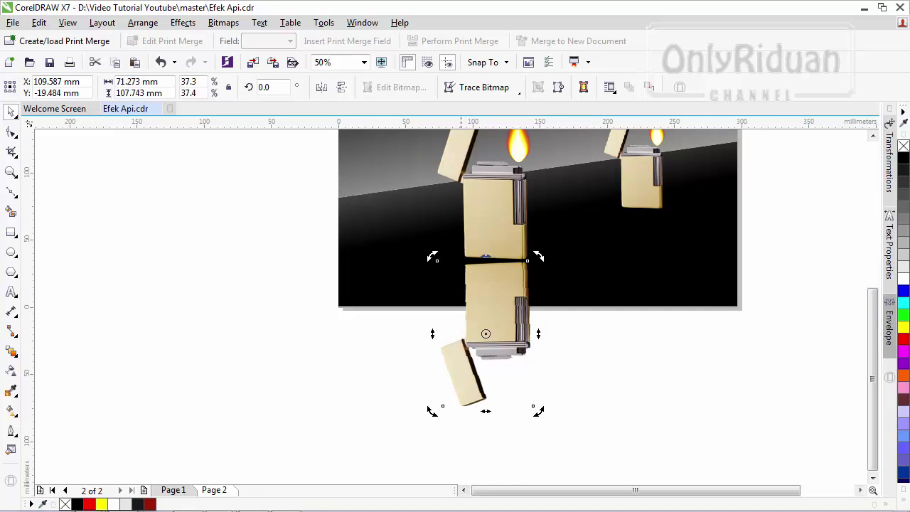
{"action": "left_click_drag", "start_coordinate": [431, 332], "coordinate": [429, 325]}
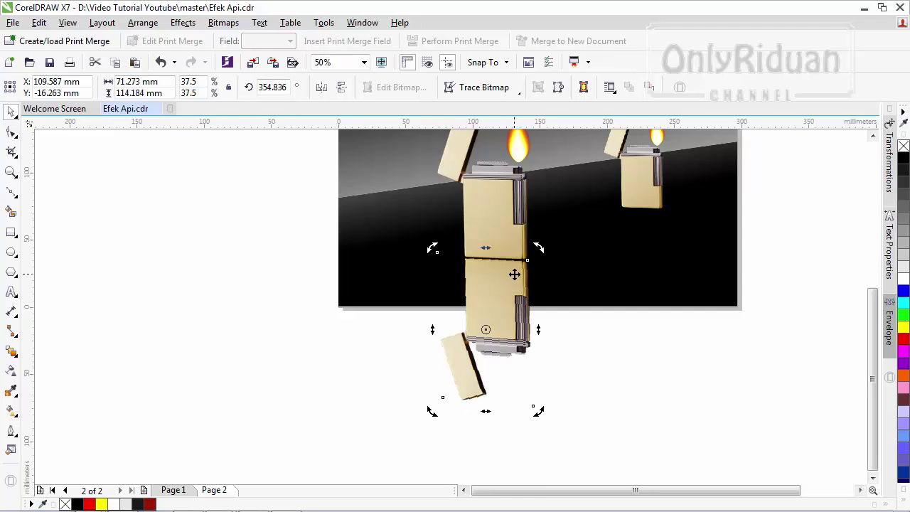
{"action": "scroll", "coordinate": [511, 274], "scroll_direction": "down", "scroll_amount": 1}
{"action": "scroll", "coordinate": [512, 274], "scroll_direction": "up", "scroll_amount": 2}
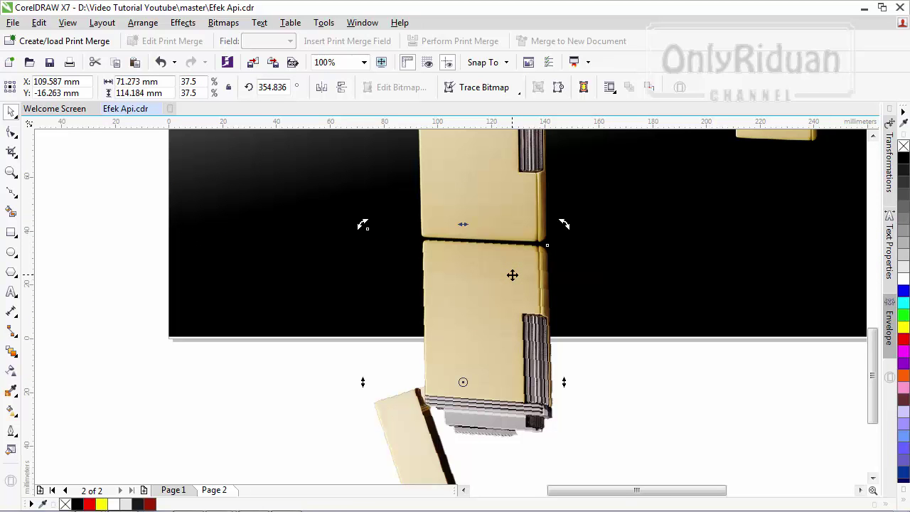
{"action": "scroll", "coordinate": [512, 274], "scroll_direction": "down", "scroll_amount": 1}
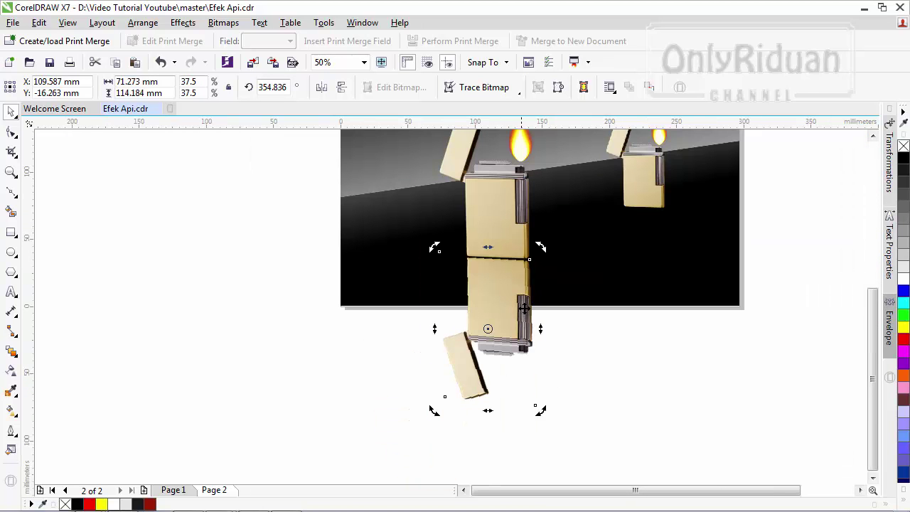
{"action": "left_click", "coordinate": [241, 275]}
Apply a linear transparency to the flipped lighter, running from above the shared base down to full fade-out below its burner.
{"action": "left_click", "coordinate": [500, 305]}
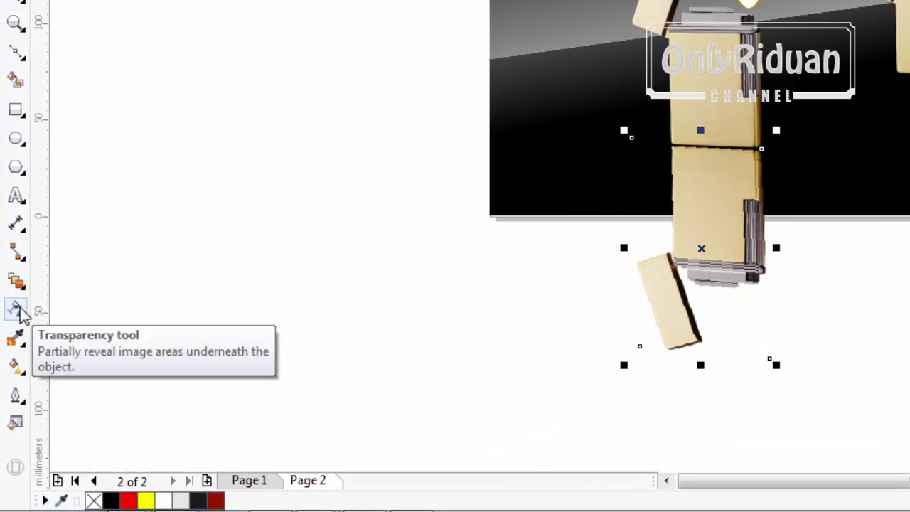
{"action": "left_click", "coordinate": [18, 310]}
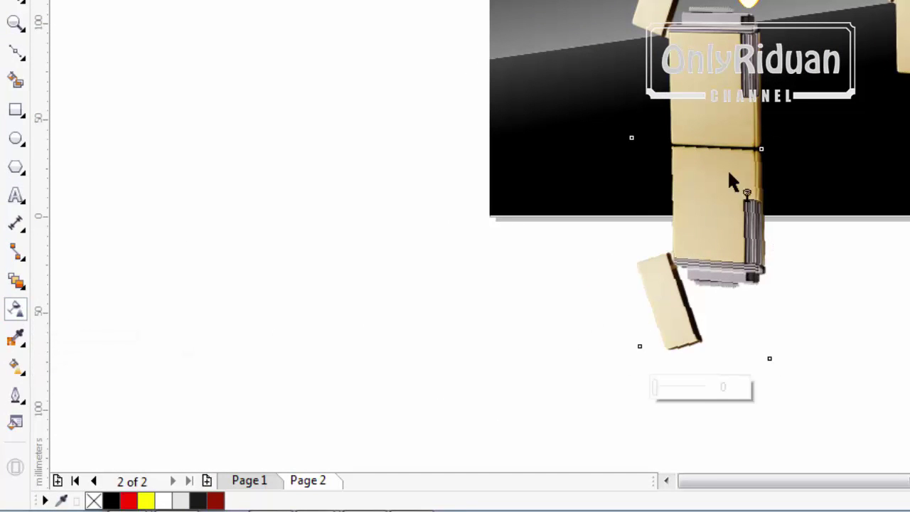
{"action": "left_click_drag", "start_coordinate": [711, 109], "coordinate": [711, 286]}
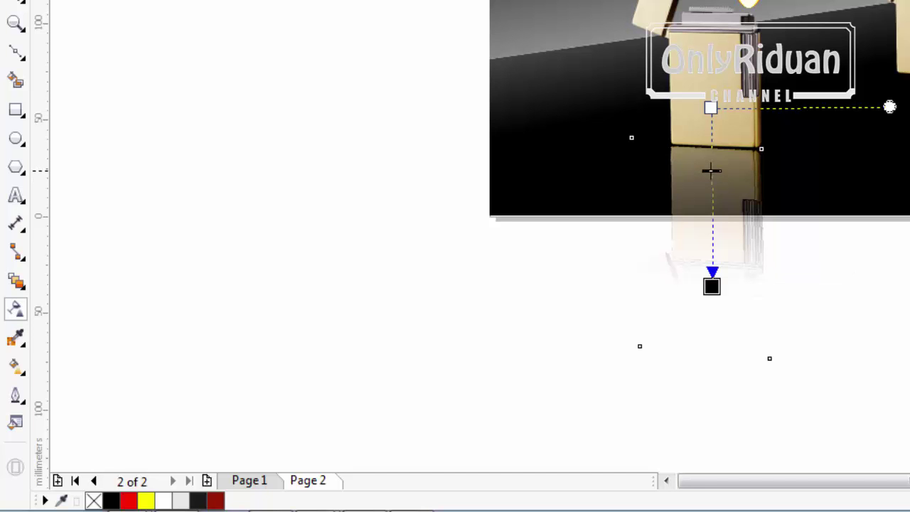
{"action": "key", "text": "space"}
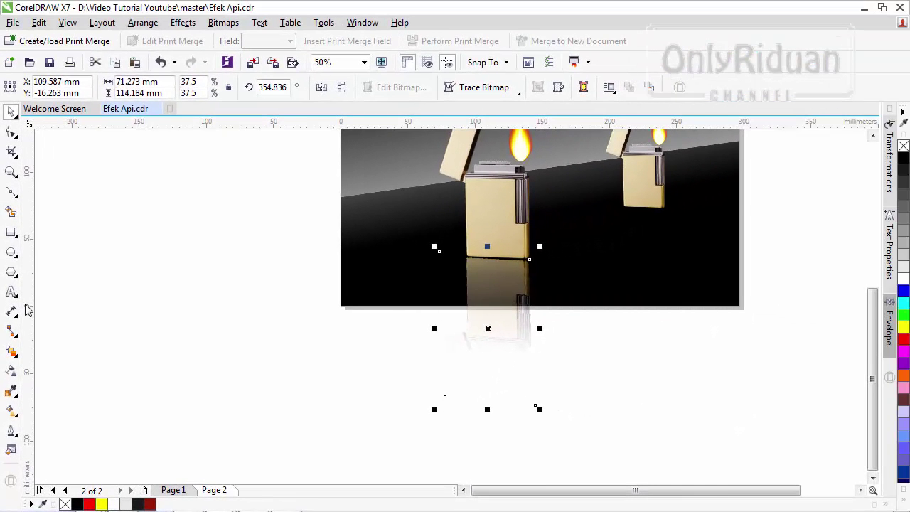
Shorten the large reflection's linear transparency so that it fades out completely closer to the page's lower edge.
{"action": "left_click", "coordinate": [11, 371]}
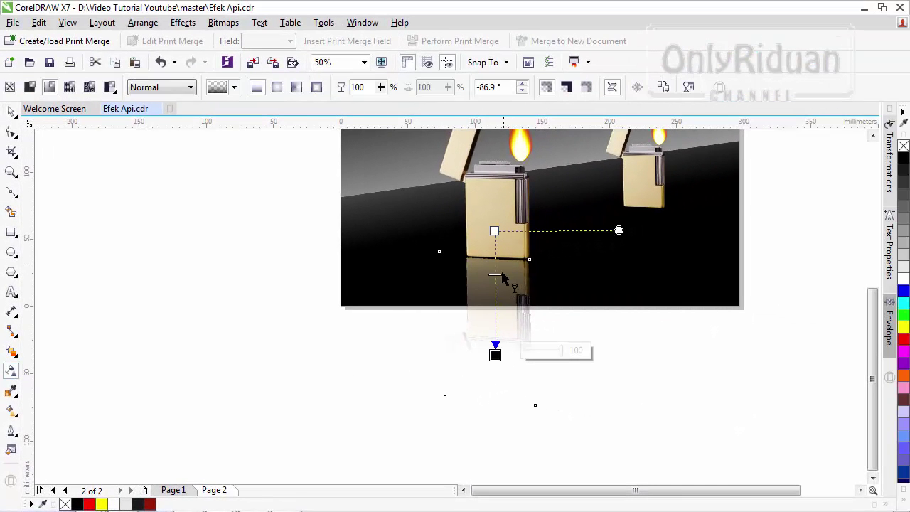
{"action": "left_click_drag", "start_coordinate": [495, 354], "coordinate": [494, 333]}
{"action": "left_click", "coordinate": [11, 114]}
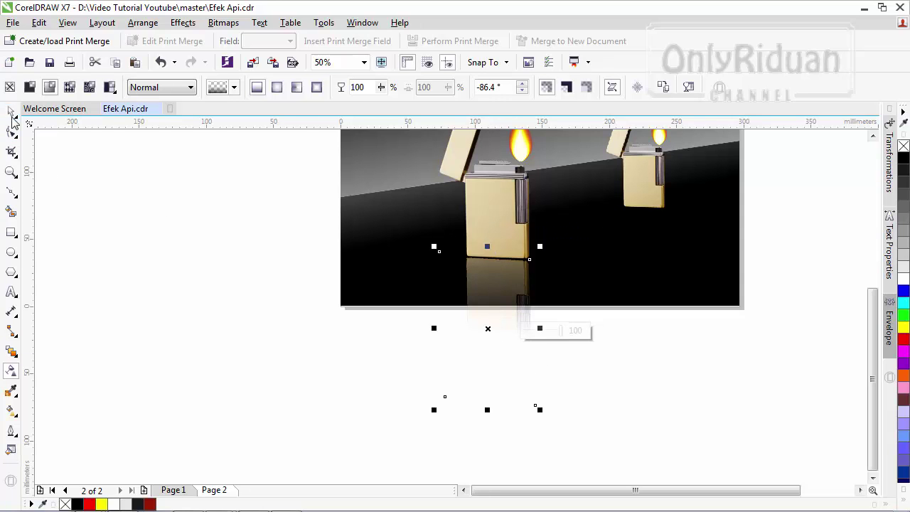
{"action": "left_click", "coordinate": [512, 335]}
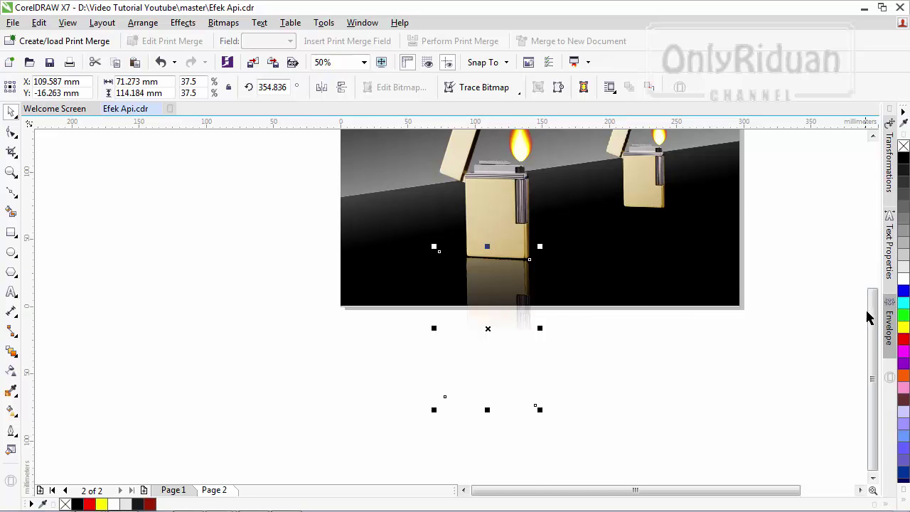
{"action": "left_click_drag", "start_coordinate": [869, 315], "coordinate": [874, 263]}
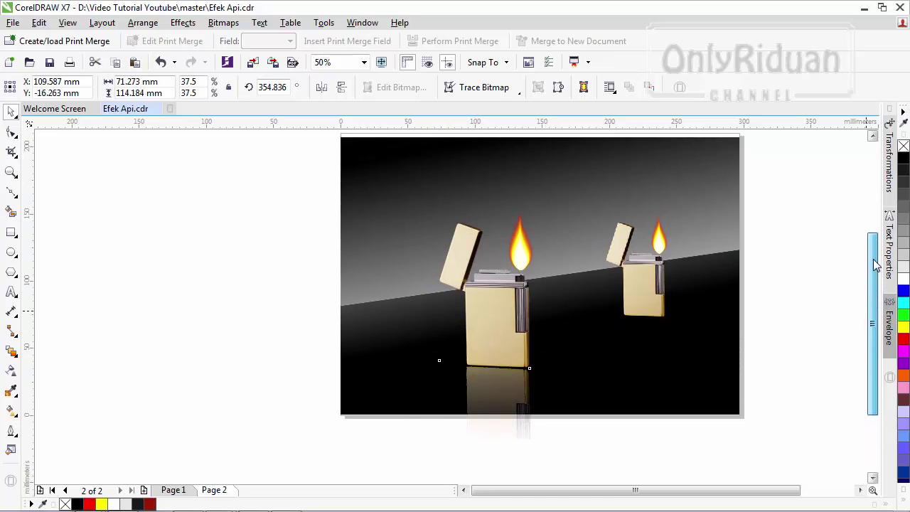
{"action": "left_click_drag", "start_coordinate": [767, 433], "coordinate": [273, 158]}
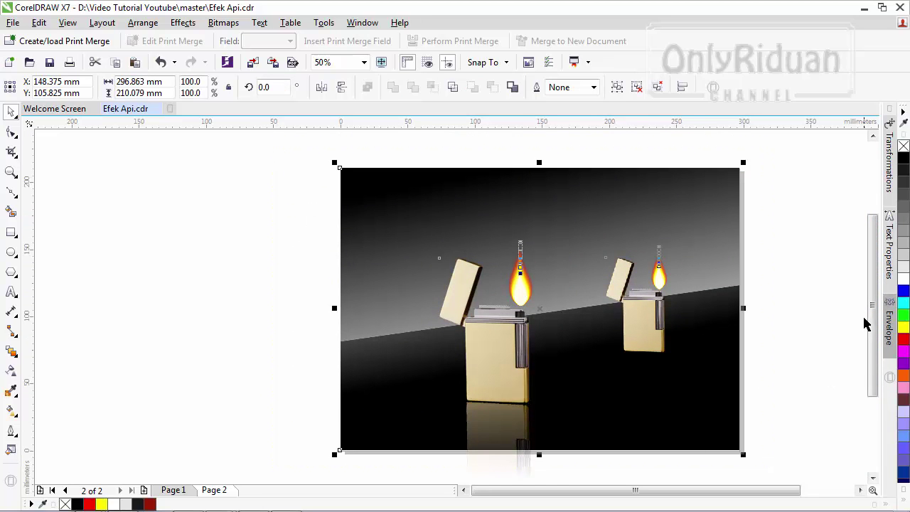
{"action": "left_click_drag", "start_coordinate": [868, 321], "coordinate": [868, 384]}
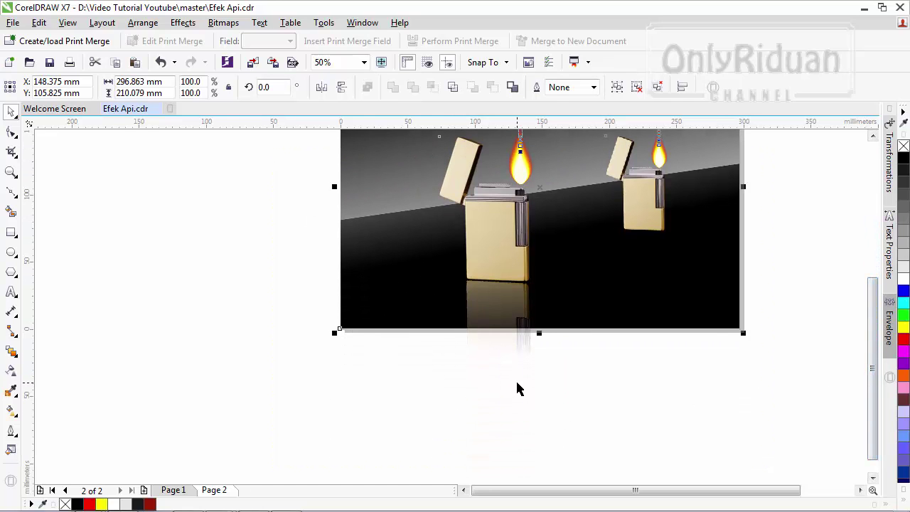
PowerClip the large lighter's reflection inside the black floor shape to trim the part that overhangs the page.
{"action": "left_click", "coordinate": [516, 384]}
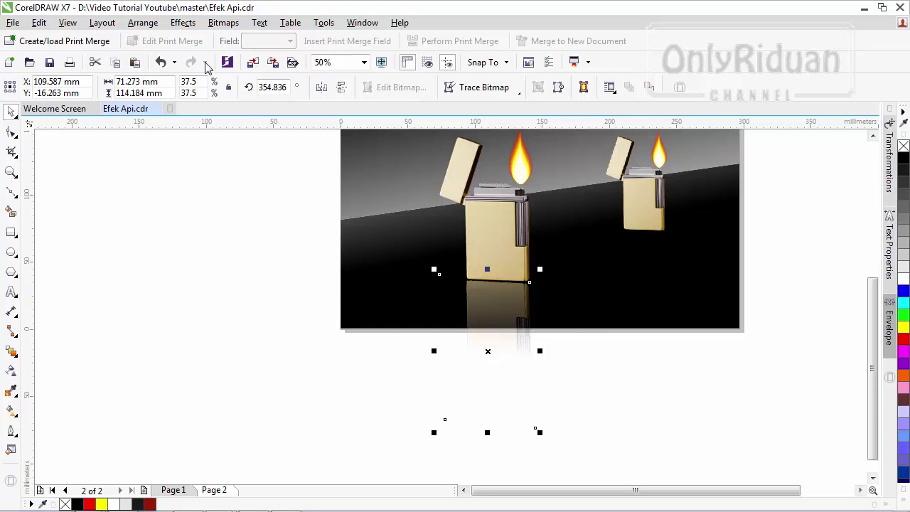
{"action": "left_click", "coordinate": [630, 423]}
{"action": "left_click", "coordinate": [514, 361]}
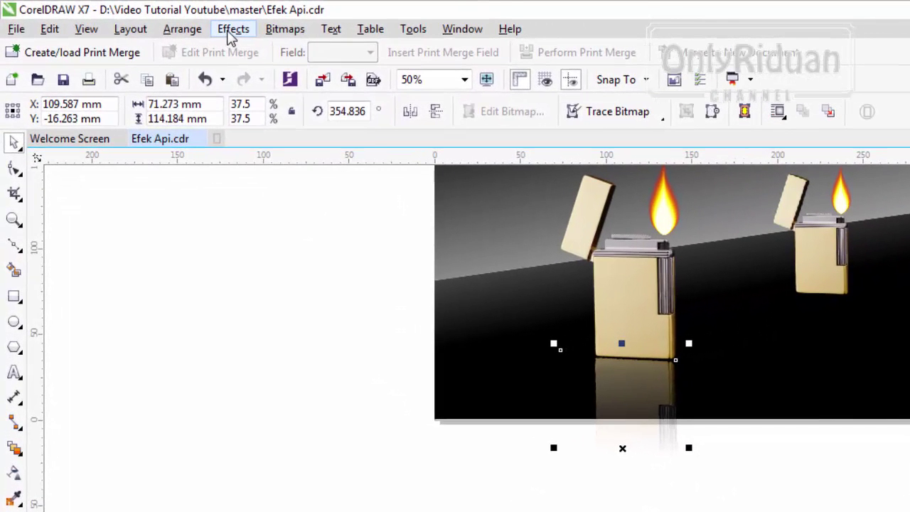
{"action": "left_click", "coordinate": [183, 22]}
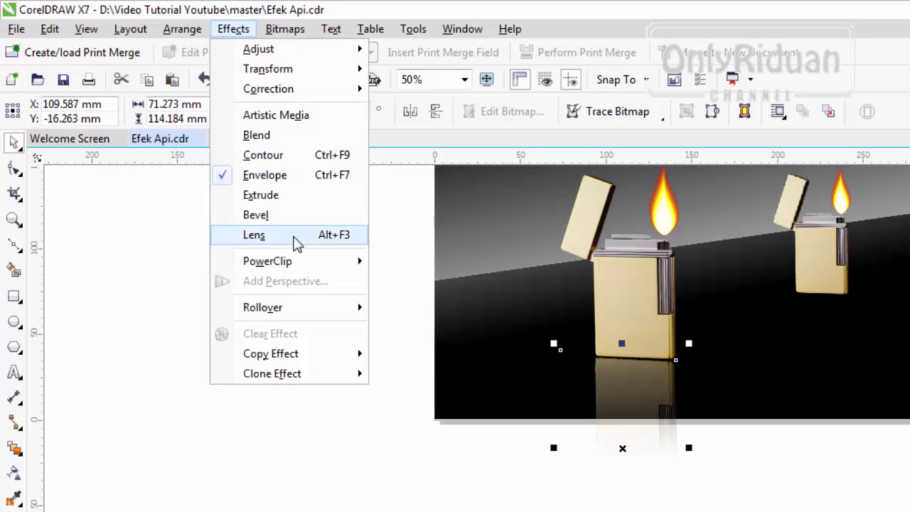
{"action": "mouse_move", "coordinate": [301, 262]}
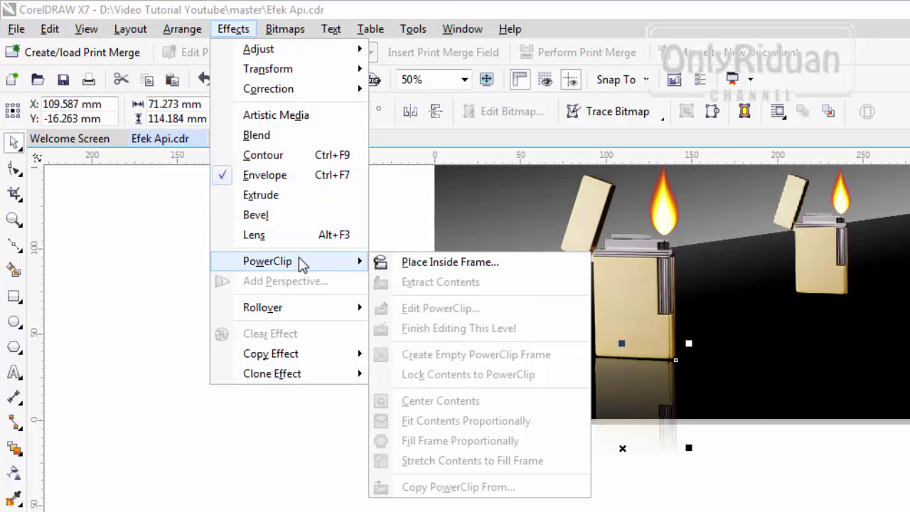
{"action": "left_click", "coordinate": [433, 264]}
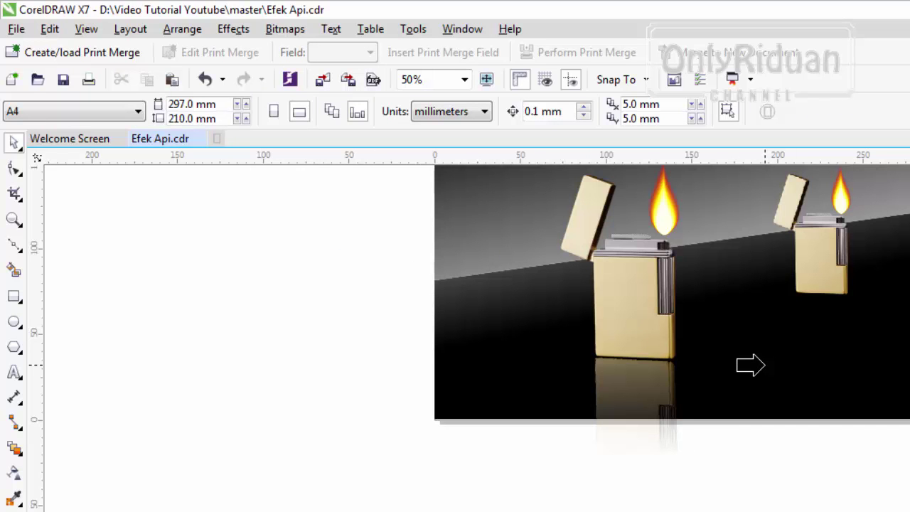
{"action": "left_click", "coordinate": [762, 366]}
{"action": "left_click", "coordinate": [639, 422]}
{"action": "left_click", "coordinate": [637, 400]}
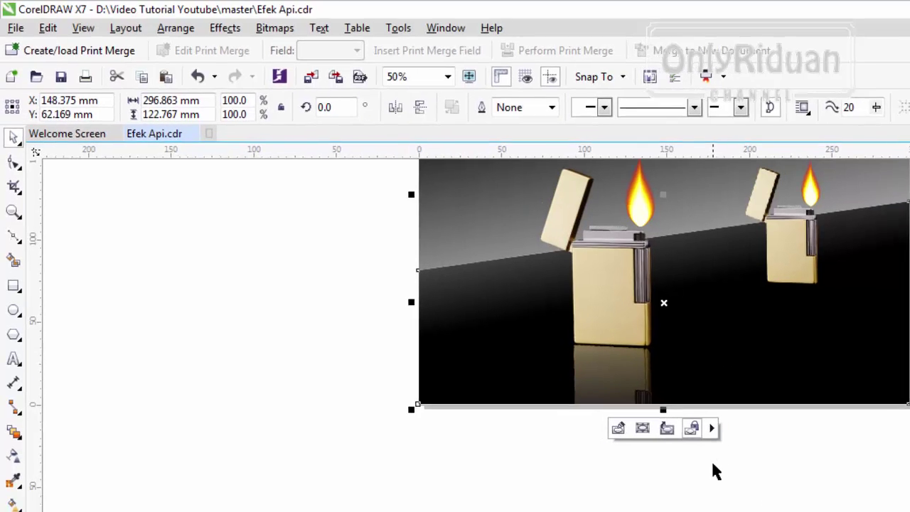
{"action": "left_click", "coordinate": [711, 469]}
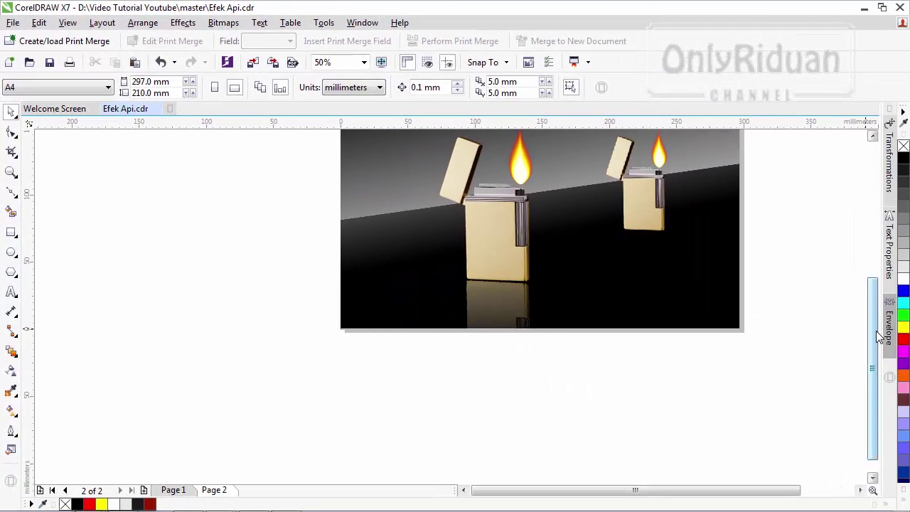
Duplicate the small lighter, mirror the copy vertically, and place it just beneath the original's base.
{"action": "scroll", "coordinate": [861, 294], "scroll_direction": "up", "scroll_amount": 3}
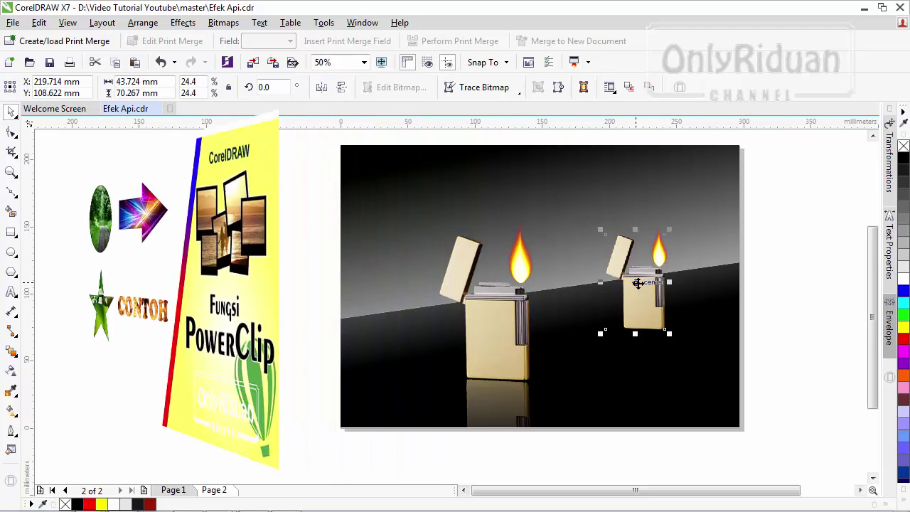
{"action": "left_click_drag", "start_coordinate": [646, 301], "coordinate": [593, 356]}
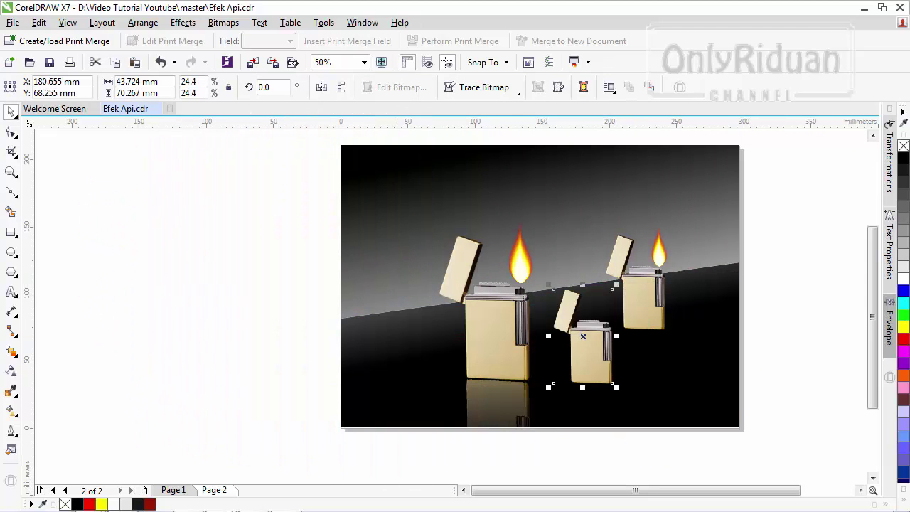
{"action": "left_click", "coordinate": [341, 87]}
{"action": "left_click_drag", "start_coordinate": [585, 315], "coordinate": [639, 357]}
{"action": "scroll", "coordinate": [643, 355], "scroll_direction": "up", "scroll_amount": 2}
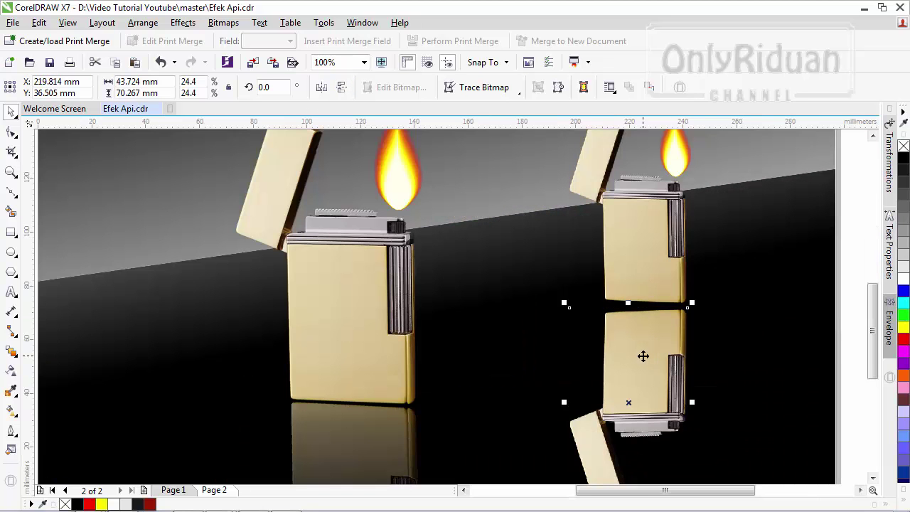
Skew the small flipped lighter vertically to about 73 mm overall height and horizontally to about 46 mm overall width.
{"action": "scroll", "coordinate": [873, 327], "scroll_direction": "down", "scroll_amount": 3}
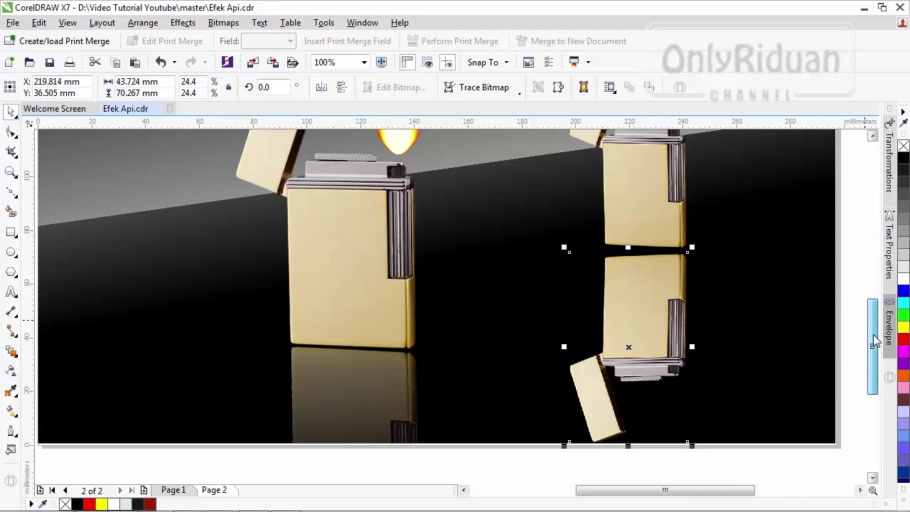
{"action": "left_click", "coordinate": [643, 330]}
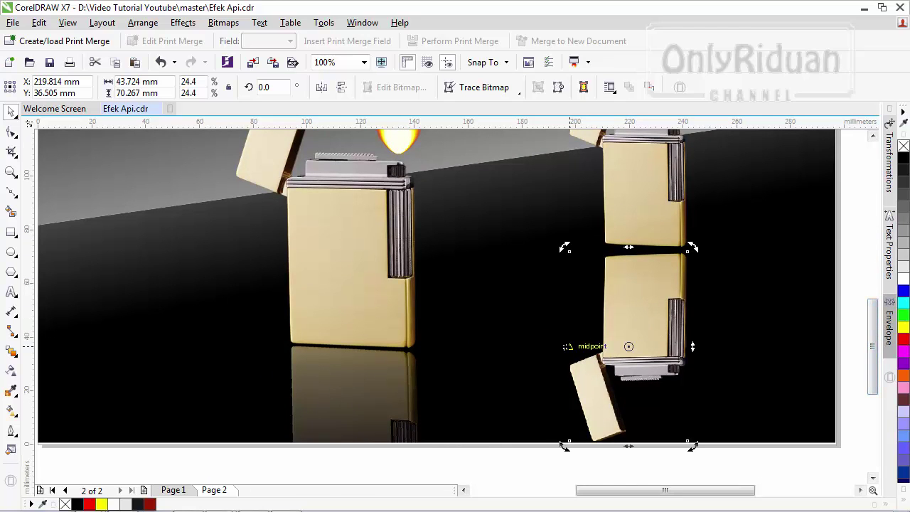
{"action": "left_click_drag", "start_coordinate": [566, 346], "coordinate": [565, 341]}
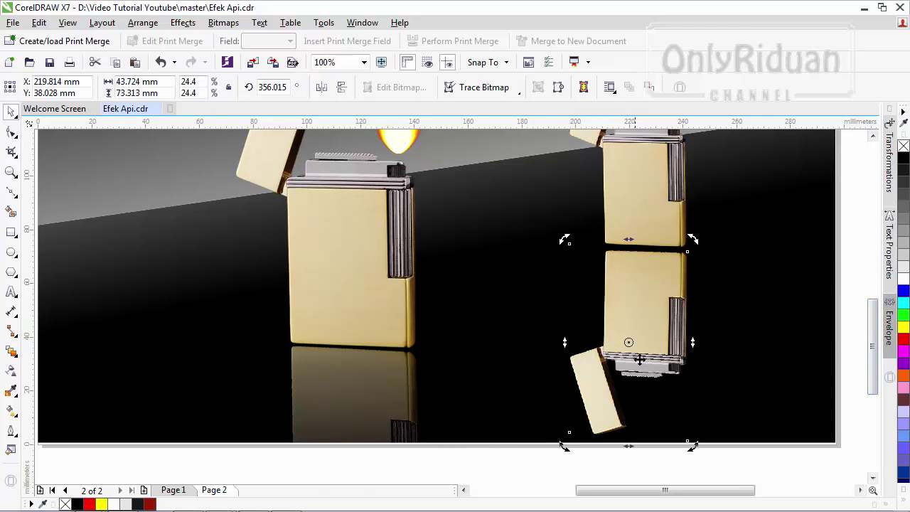
{"action": "left_click_drag", "start_coordinate": [628, 446], "coordinate": [633, 443]}
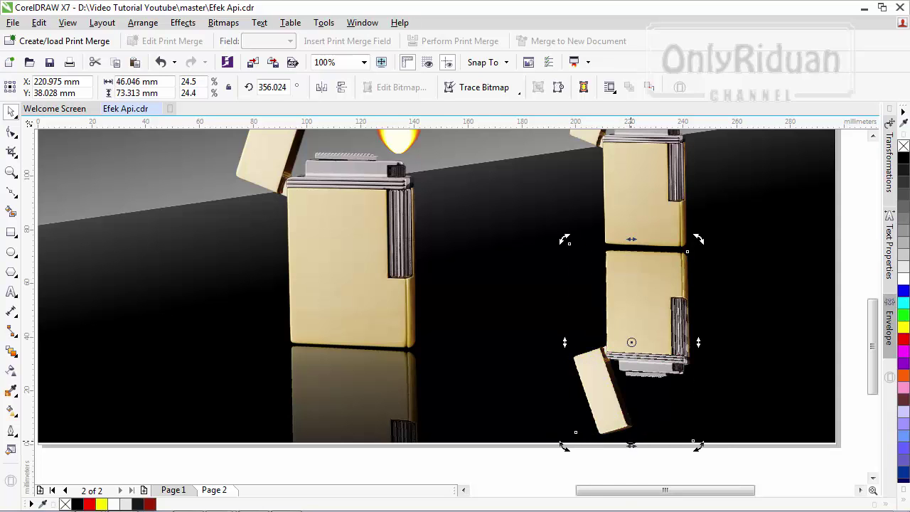
Move and nudge the small flipped lighter up against the original's base, centred at about X 220.5 mm, Y 39.5 mm.
{"action": "left_click", "coordinate": [633, 438]}
{"action": "left_click", "coordinate": [663, 320]}
{"action": "left_click_drag", "start_coordinate": [657, 305], "coordinate": [655, 301]}
{"action": "key", "text": "Right"}
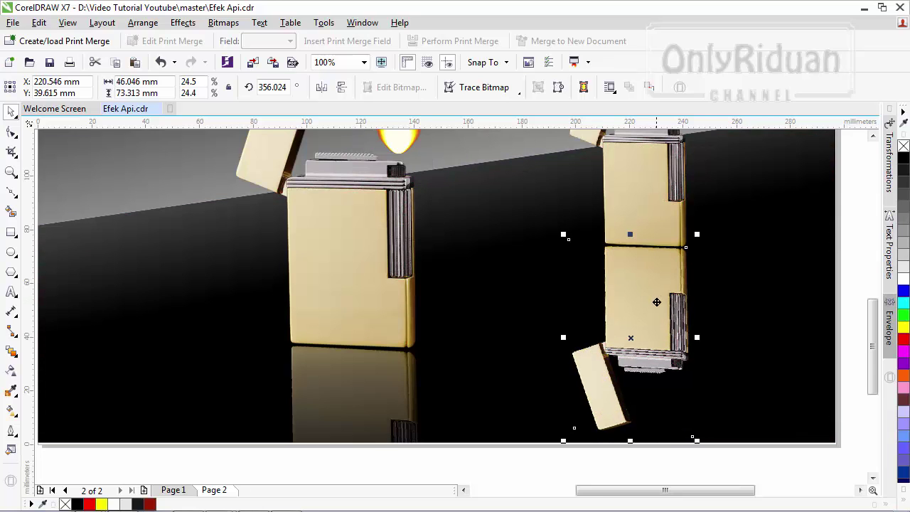
{"action": "key", "text": "Down"}
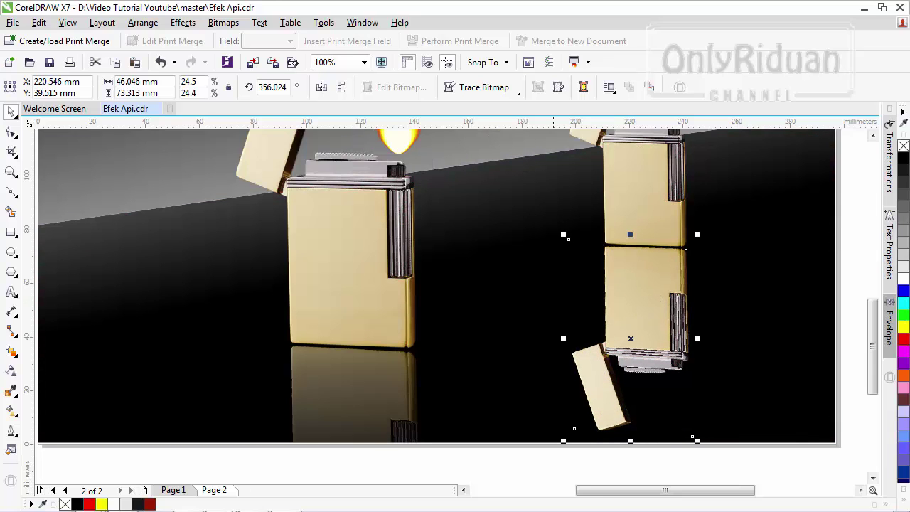
Fade the small flipped lighter with a linear transparency from inside the original's body to above the copy's burner, shifting the midpoint upward.
{"action": "left_click", "coordinate": [11, 371]}
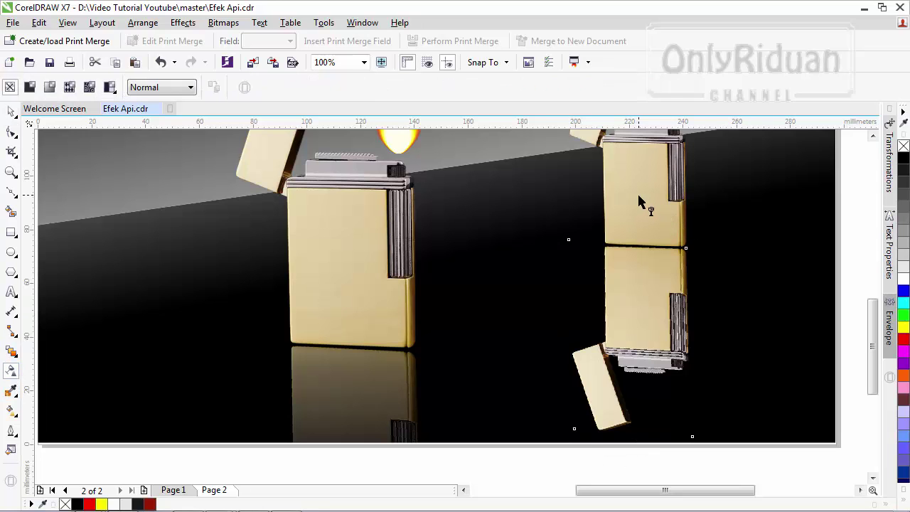
{"action": "left_click_drag", "start_coordinate": [638, 194], "coordinate": [639, 333]}
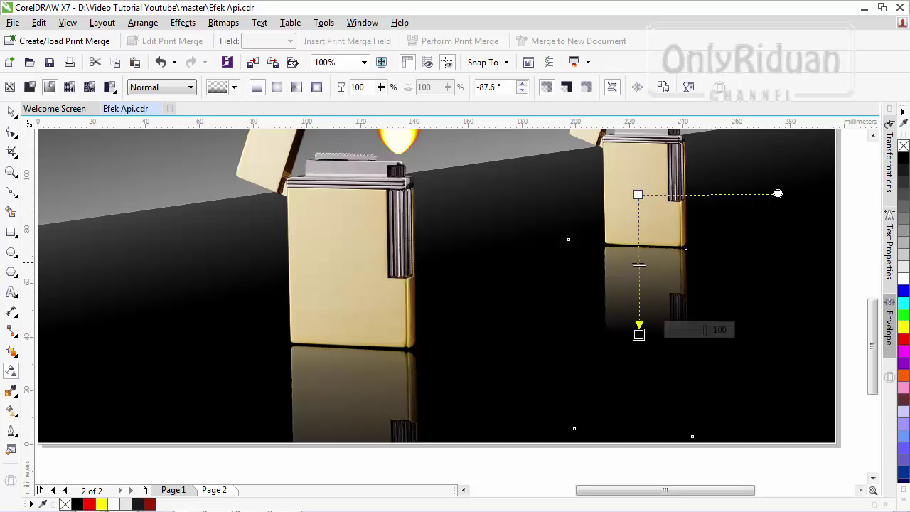
{"action": "left_click_drag", "start_coordinate": [638, 246], "coordinate": [639, 225]}
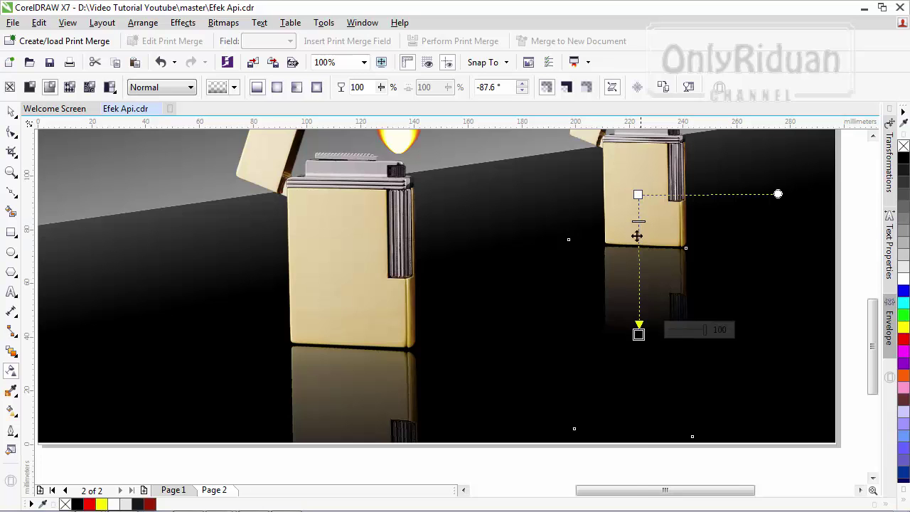
Fit the whole page in view with nothing selected to examine the scene and both reflections.
{"action": "scroll", "coordinate": [639, 258], "scroll_direction": "down", "scroll_amount": 1}
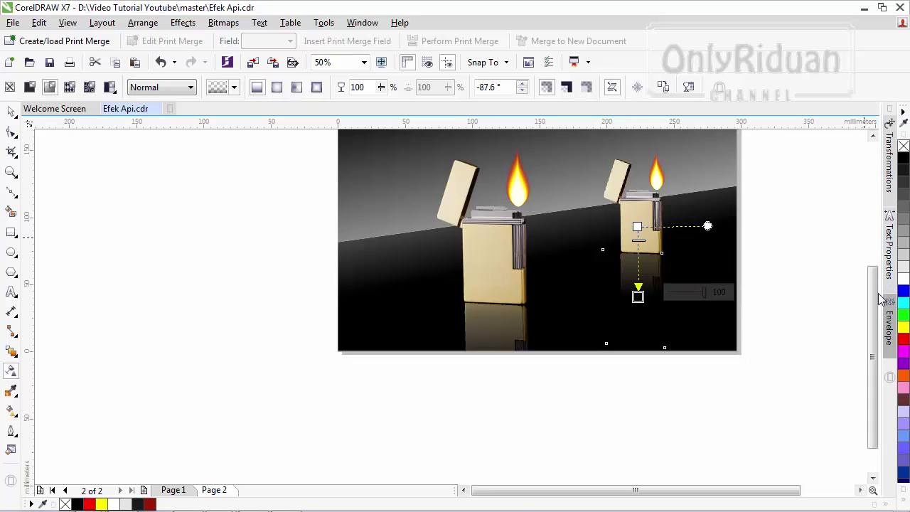
{"action": "left_click_drag", "start_coordinate": [872, 301], "coordinate": [872, 271]}
{"action": "left_click", "coordinate": [11, 172]}
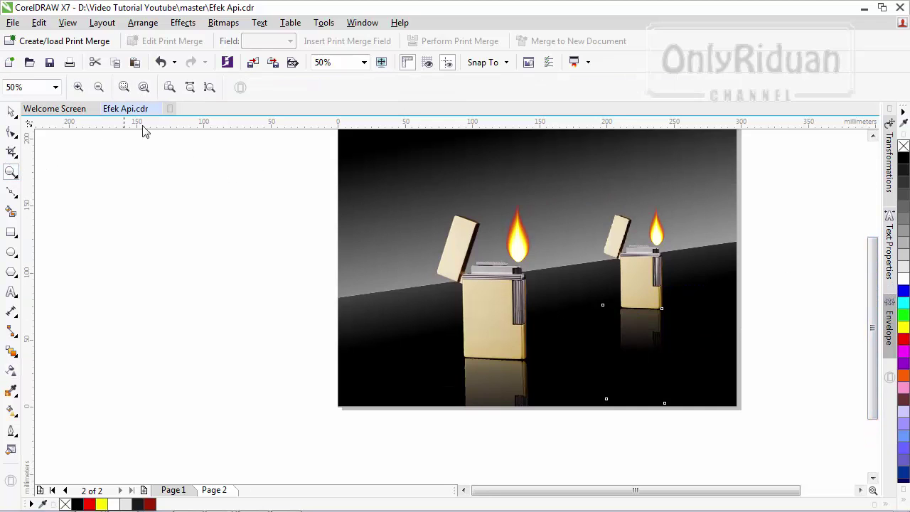
{"action": "left_click", "coordinate": [170, 88]}
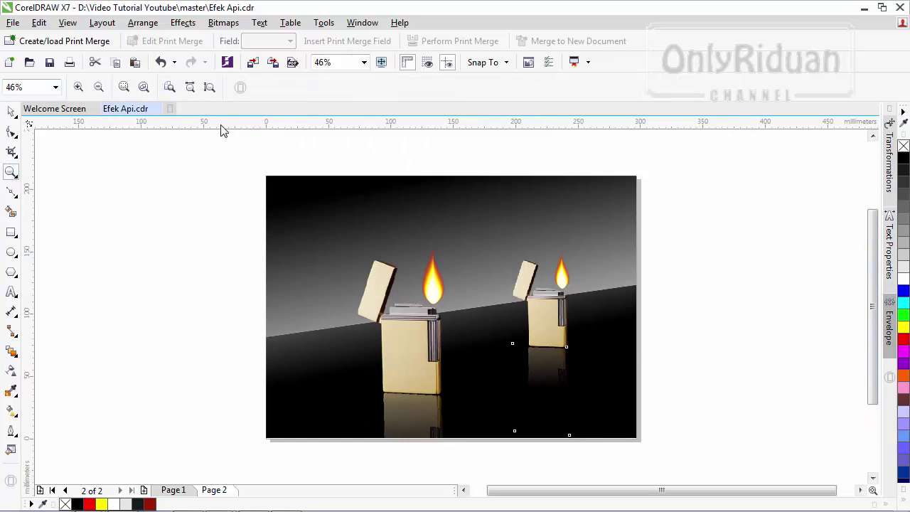
{"action": "left_click", "coordinate": [12, 113]}
{"action": "left_click", "coordinate": [80, 166]}
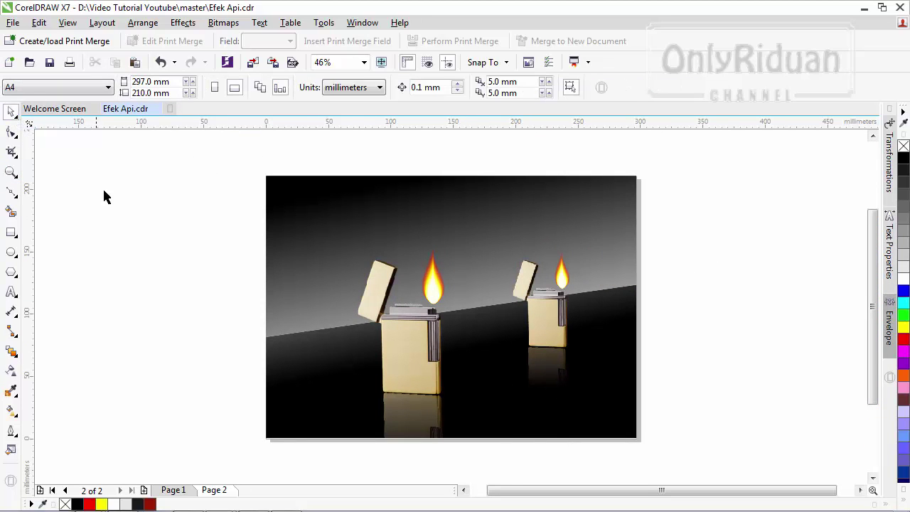